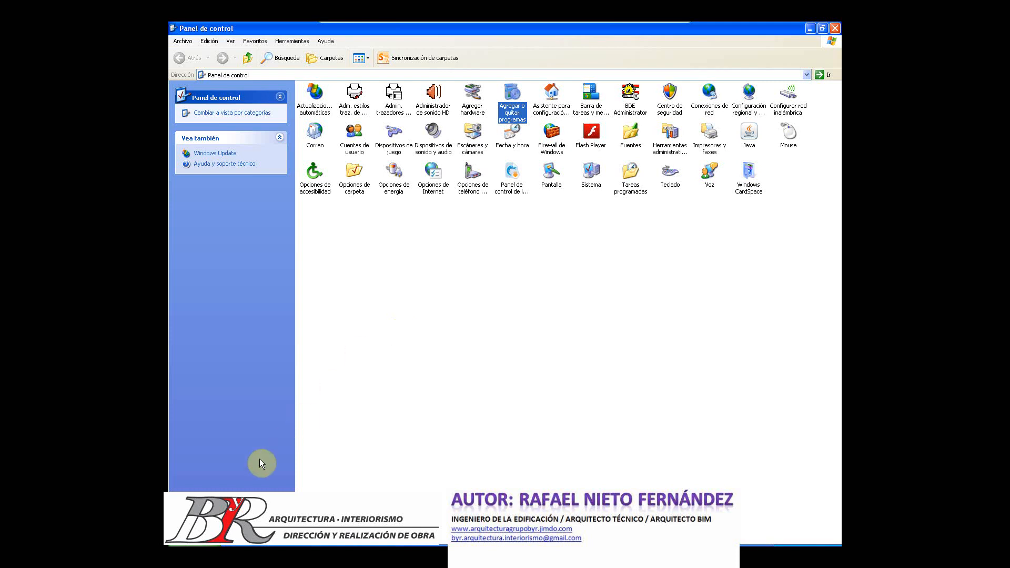
# - Open Agregar o quitar programas and start adding a new program from CD or floppy disk
pyautogui.click(196, 554)
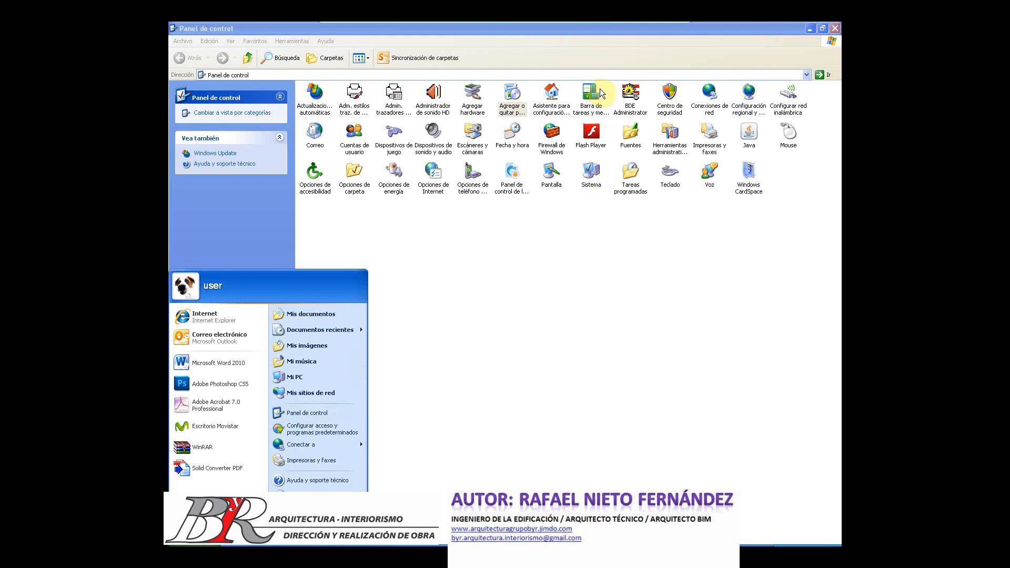
pyautogui.doubleClick(516, 94)
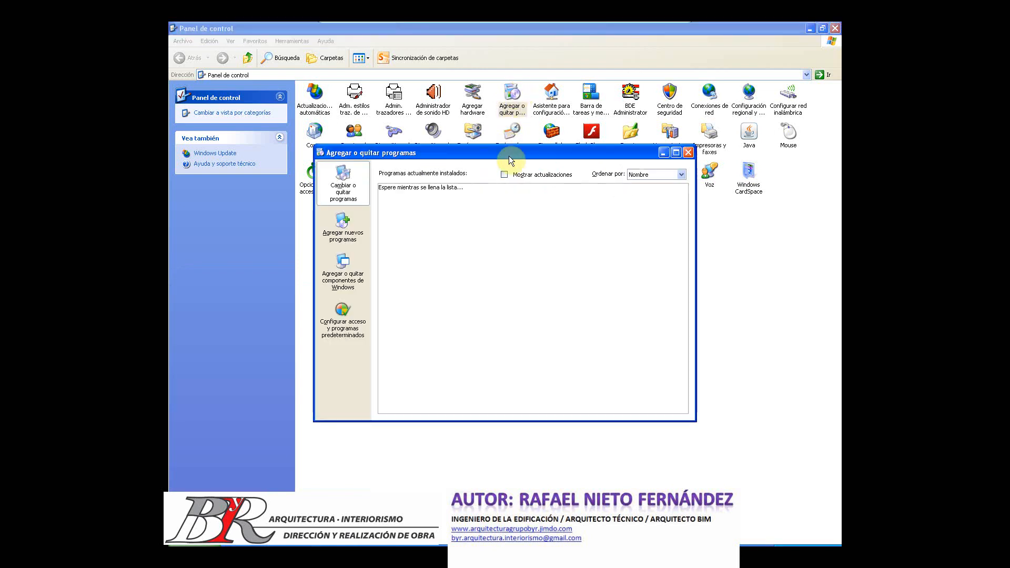
pyautogui.click(337, 226)
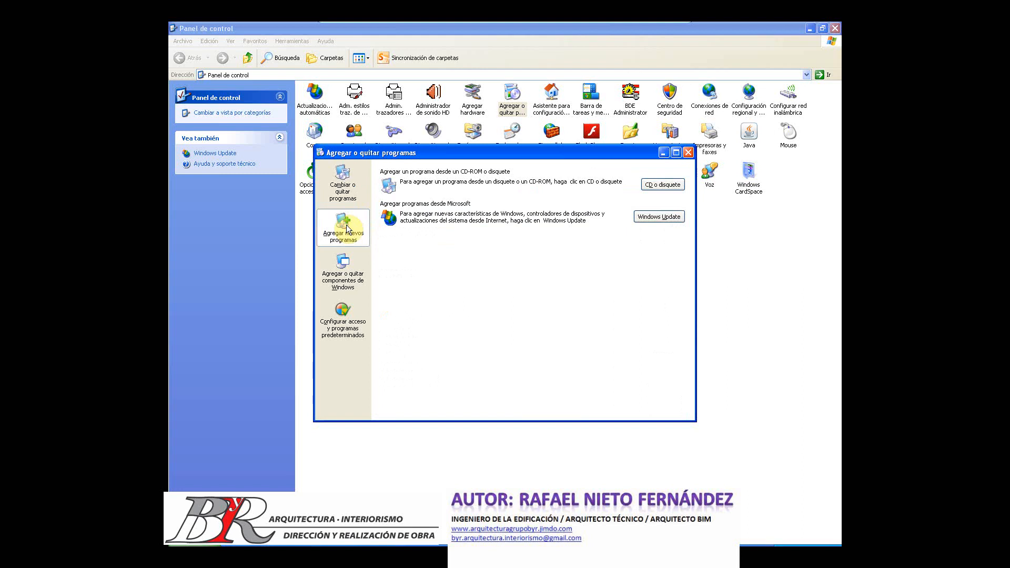
pyautogui.click(668, 187)
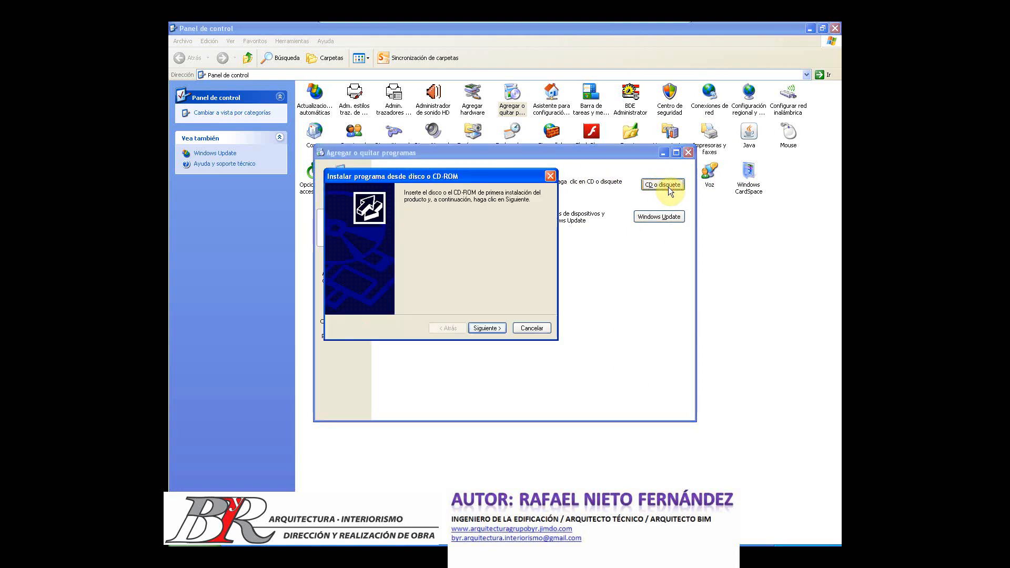
pyautogui.click(488, 327)
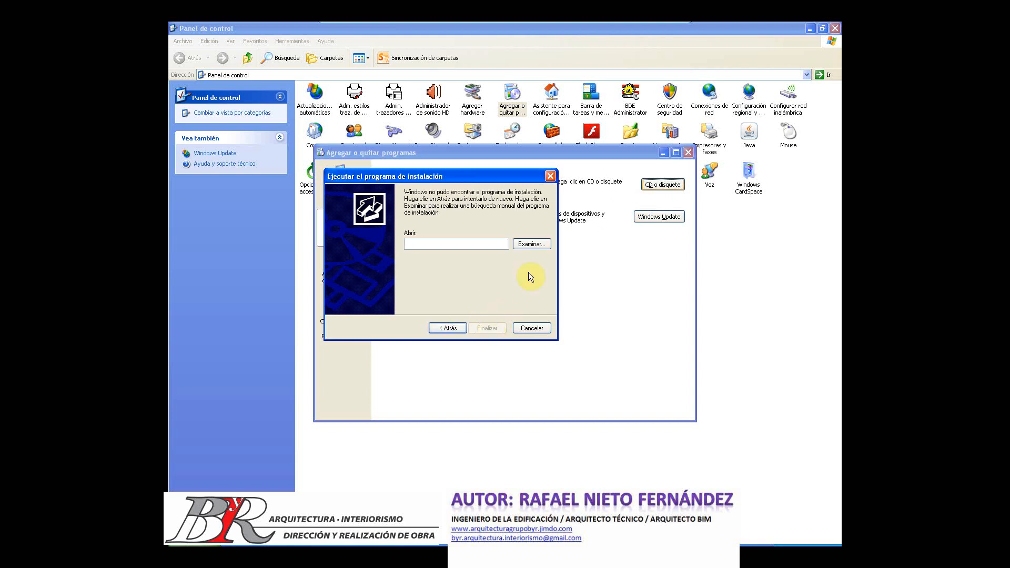
# - Show all file types on the C: drive, choose icalener_vyp.exe as the installation program and run it
pyautogui.click(530, 244)
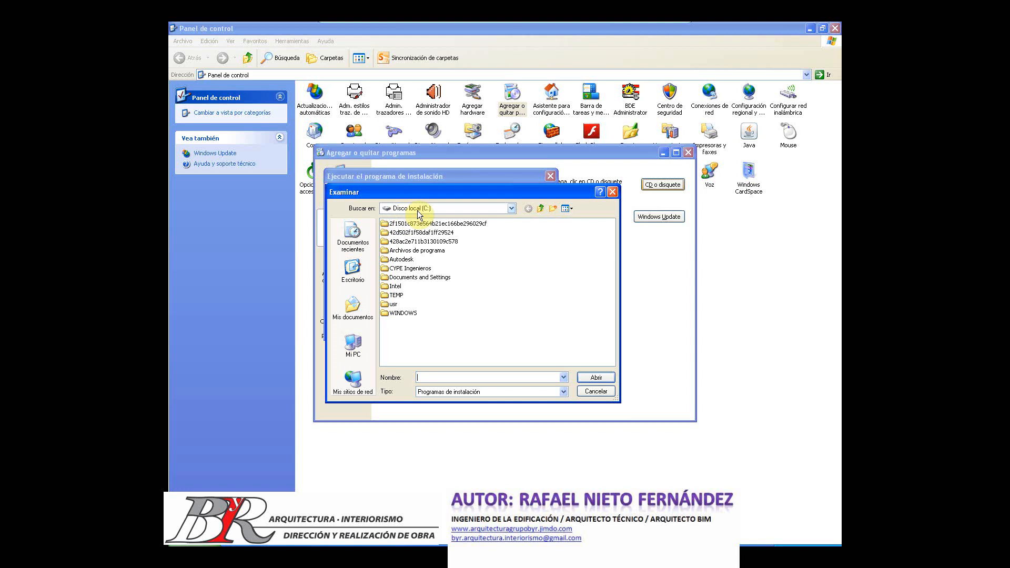
pyautogui.click(563, 392)
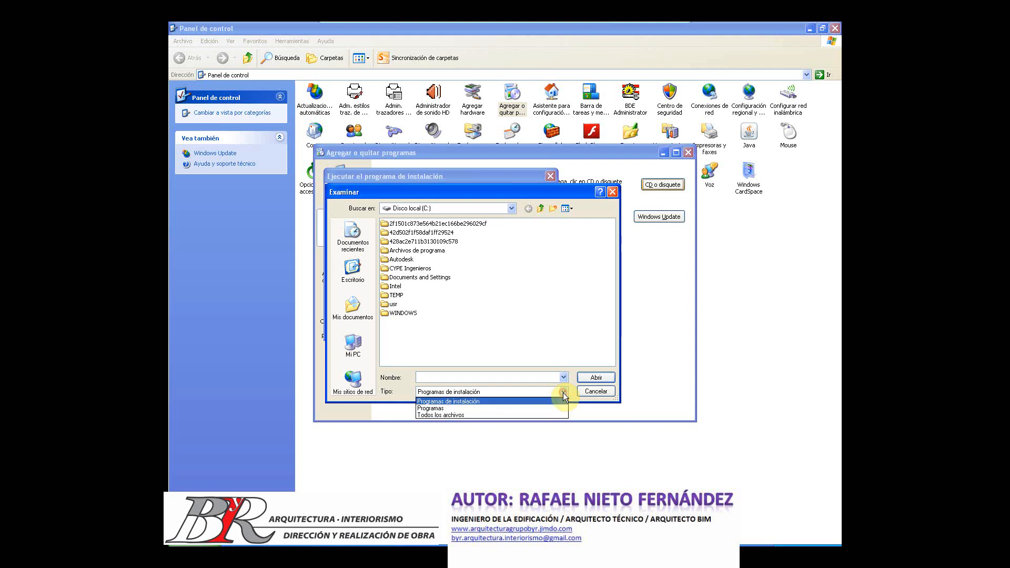
pyautogui.click(540, 416)
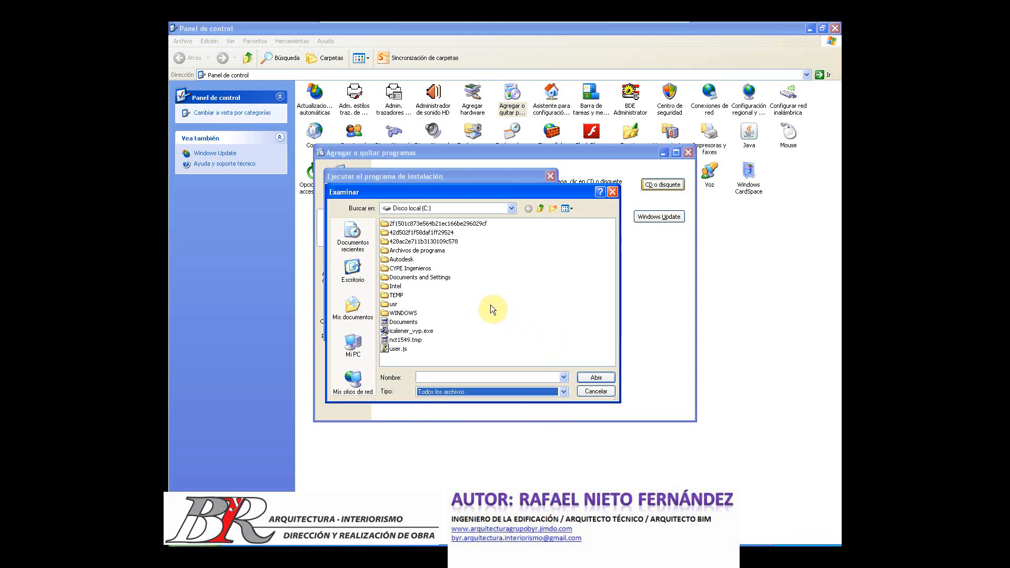
pyautogui.click(403, 333)
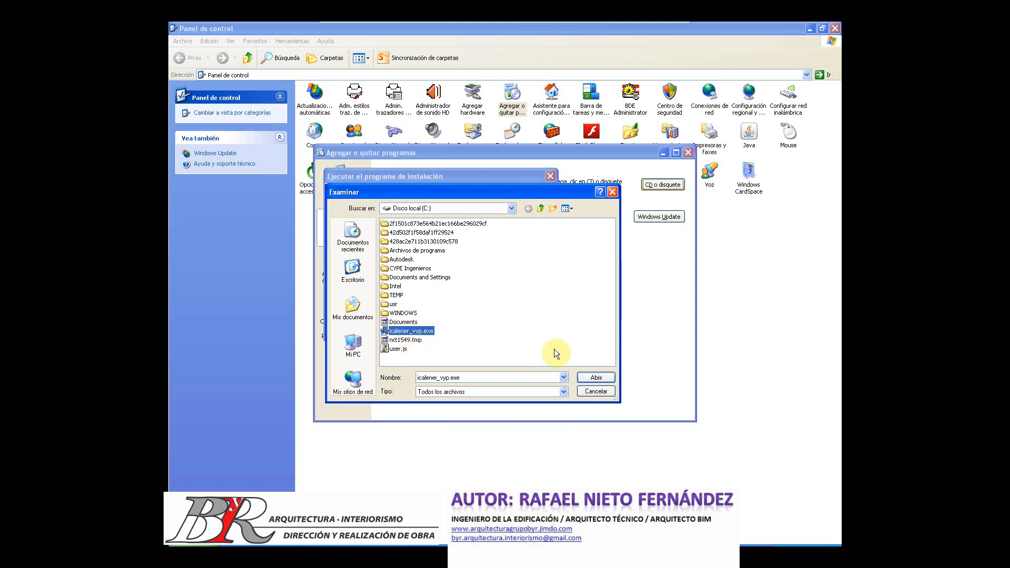
pyautogui.click(596, 377)
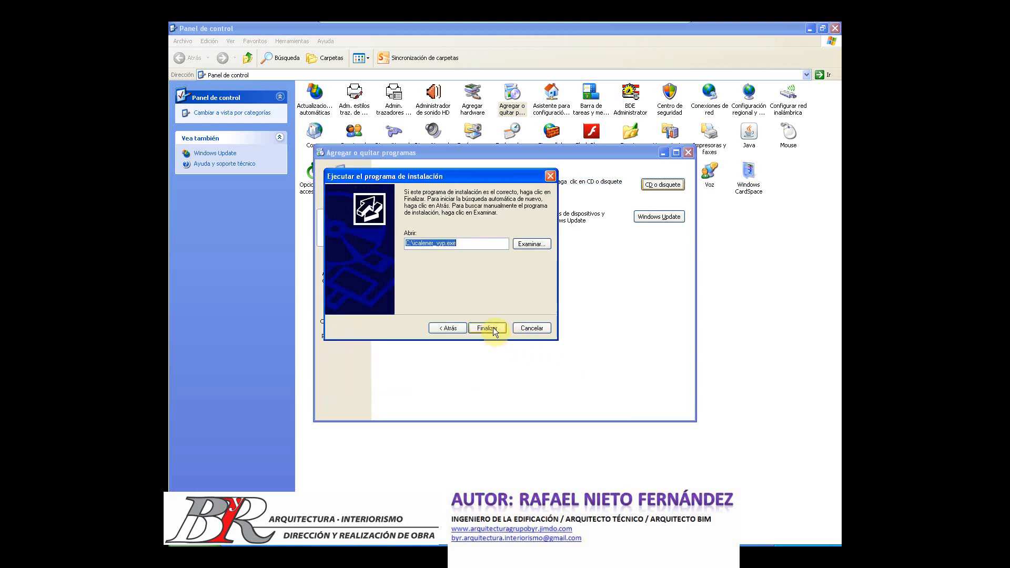
pyautogui.click(487, 328)
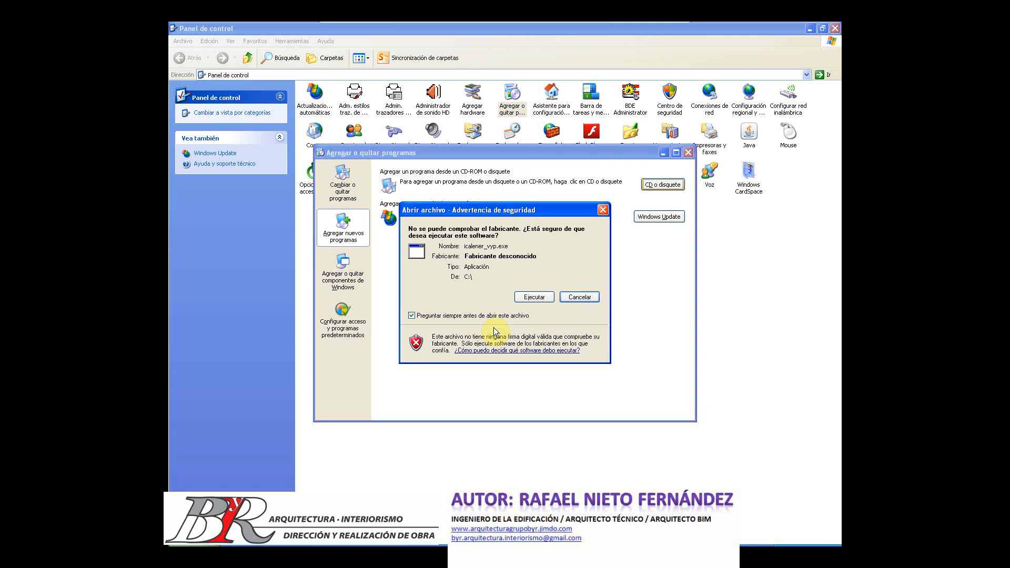
pyautogui.click(527, 298)
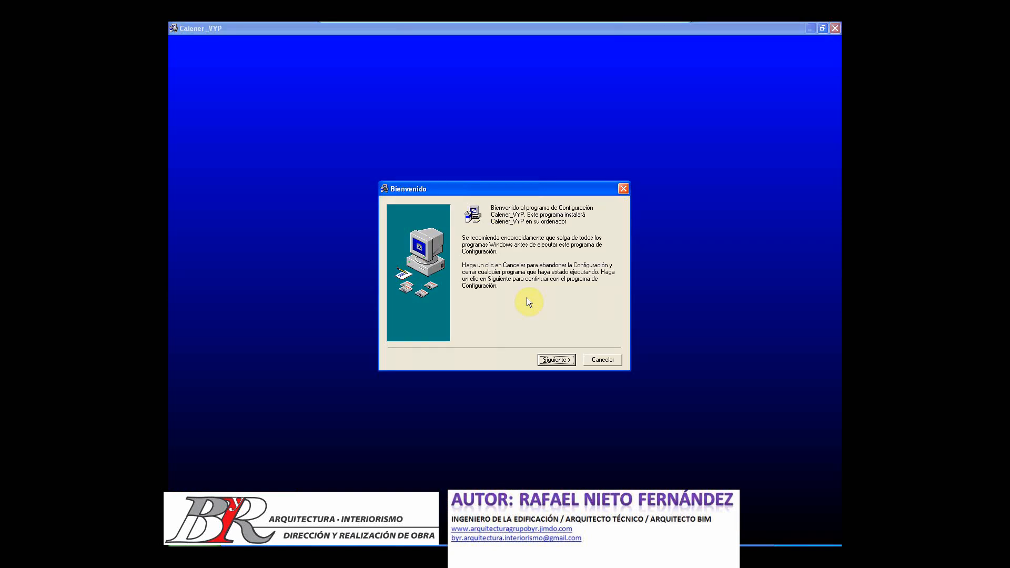
# - Install Calener_VYP with the default destination folder, backups of replaced files and the Calener_VYP program group, and finish the setup
pyautogui.click(557, 360)
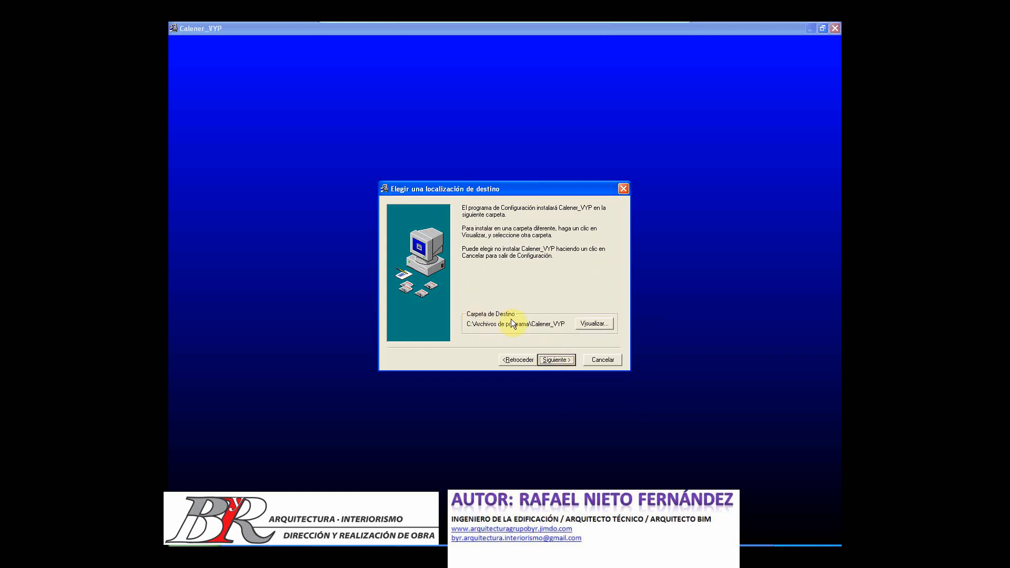
pyautogui.click(557, 360)
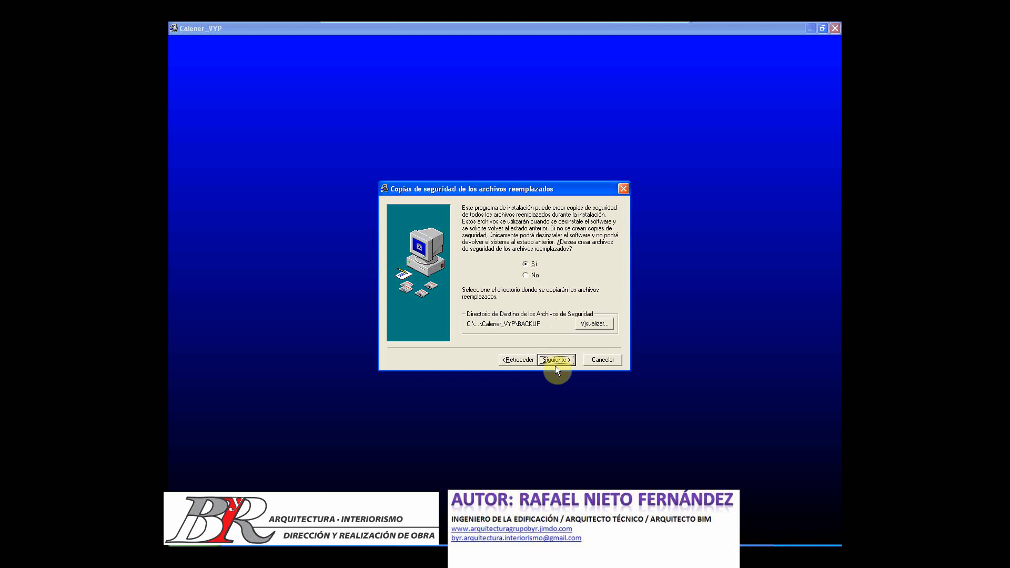
pyautogui.click(556, 360)
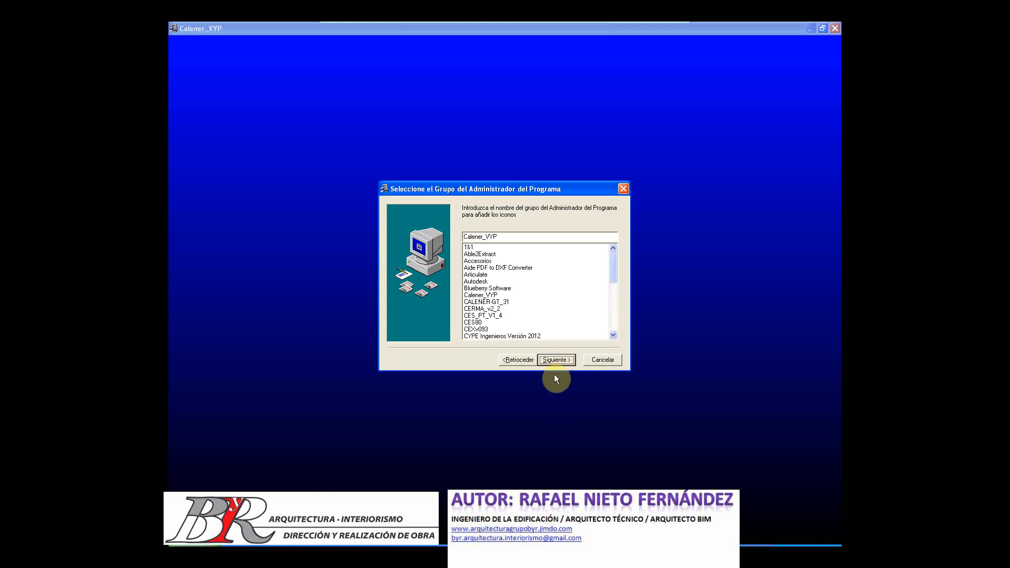
pyautogui.click(555, 361)
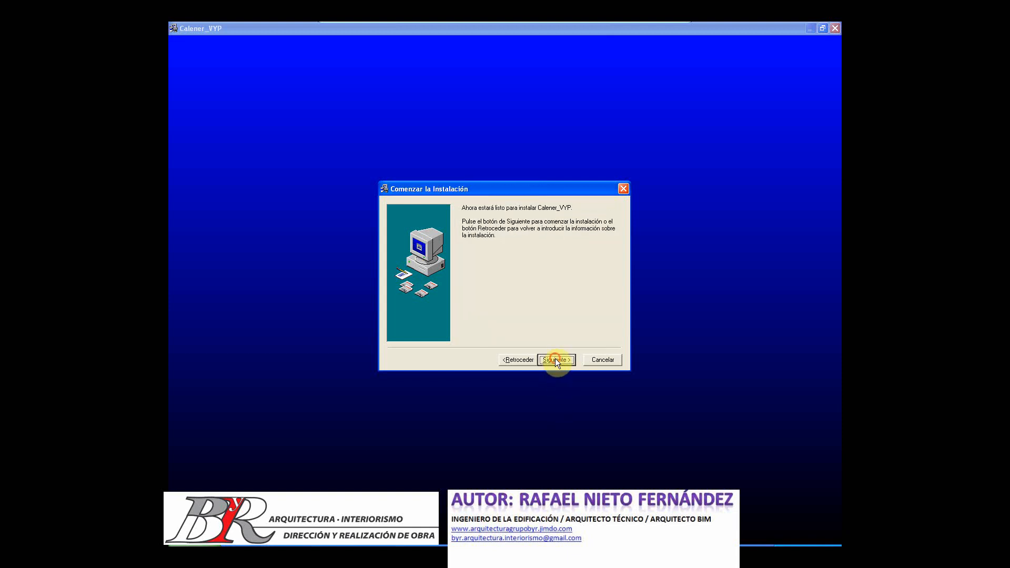
pyautogui.click(555, 360)
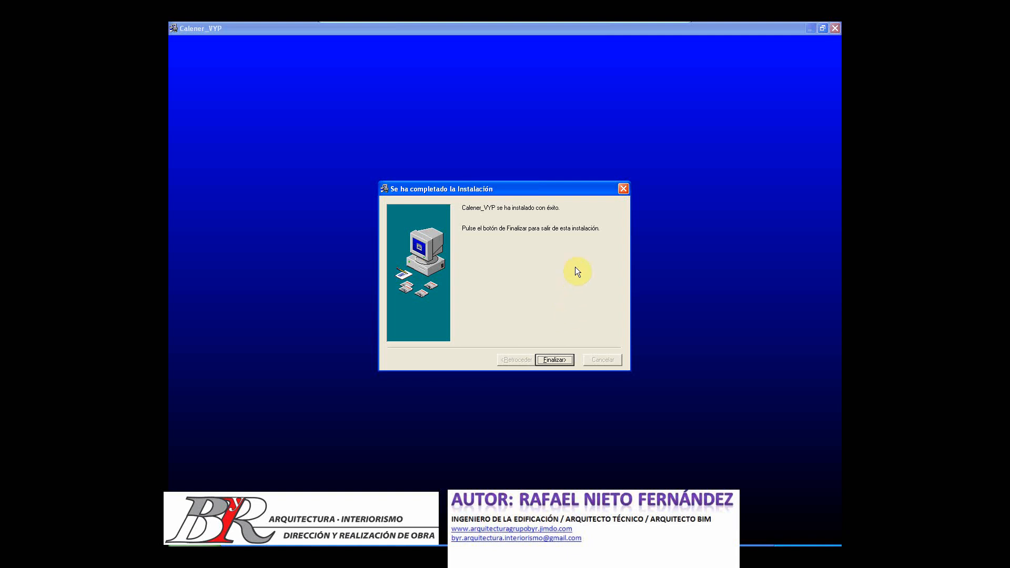
pyautogui.click(555, 360)
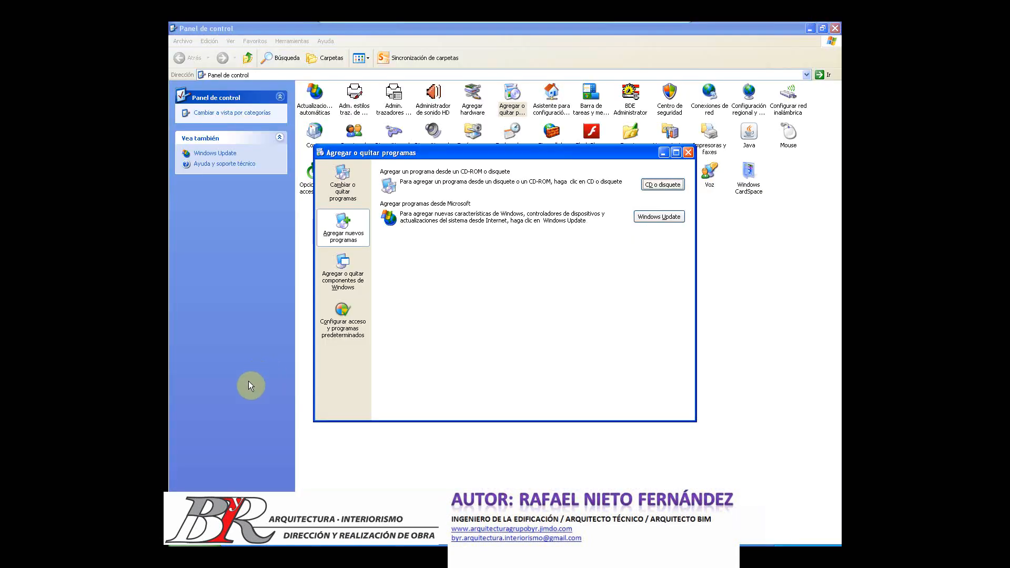
# - Launch the installed Calener_VYP program from its Calener_VYP program group
pyautogui.click(198, 559)
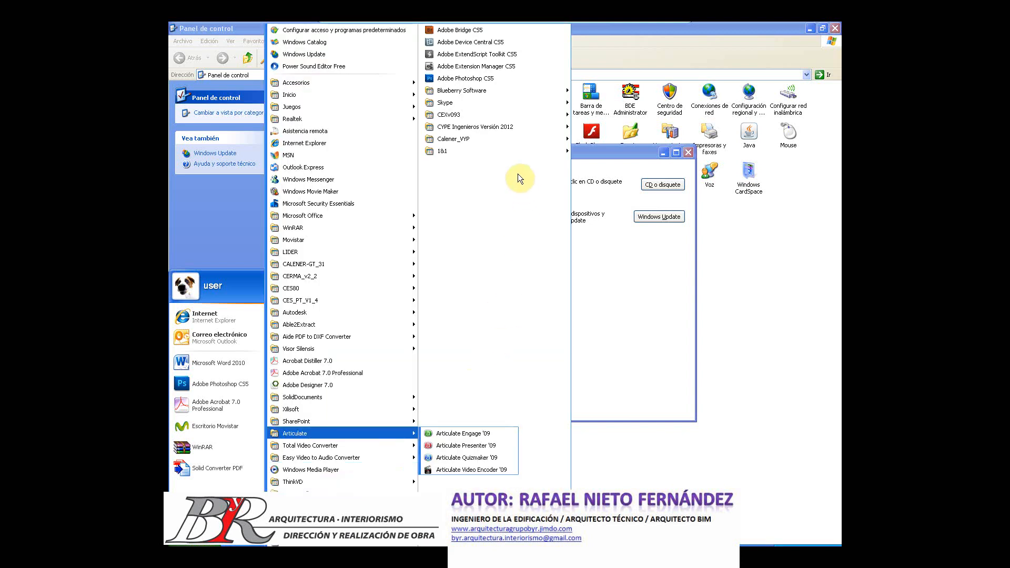
pyautogui.moveTo(486, 139)
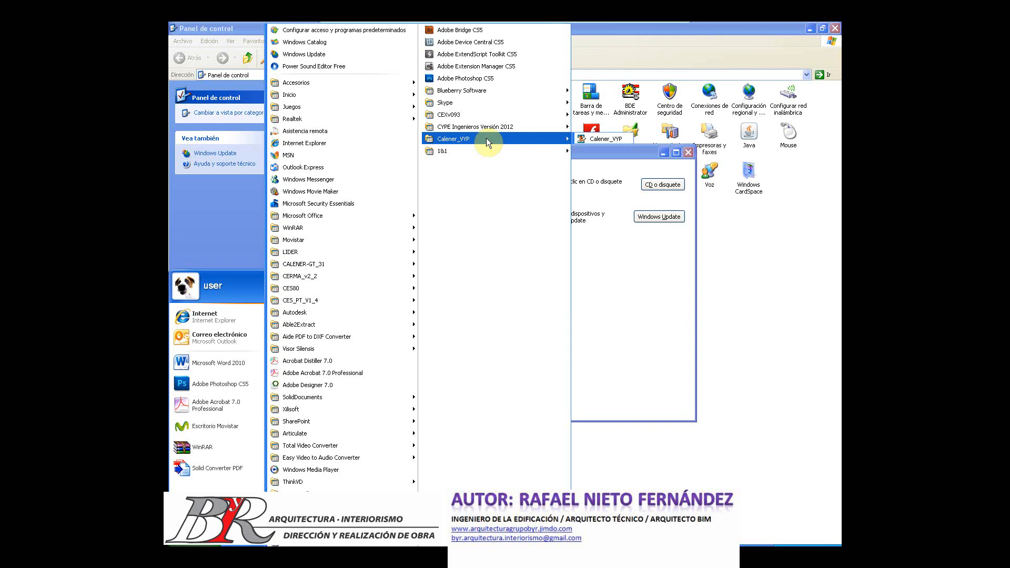
pyautogui.click(598, 139)
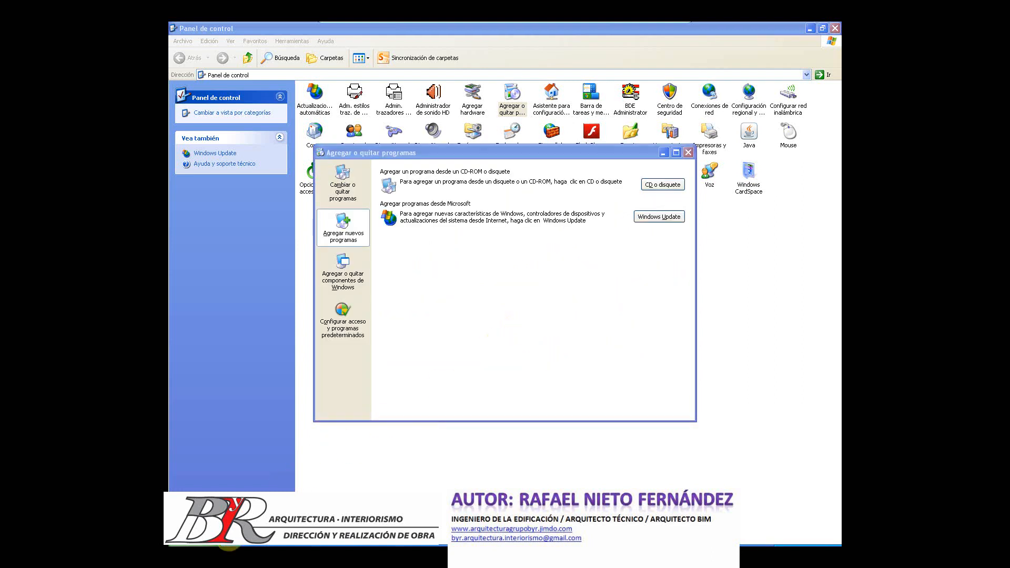
pyautogui.click(230, 551)
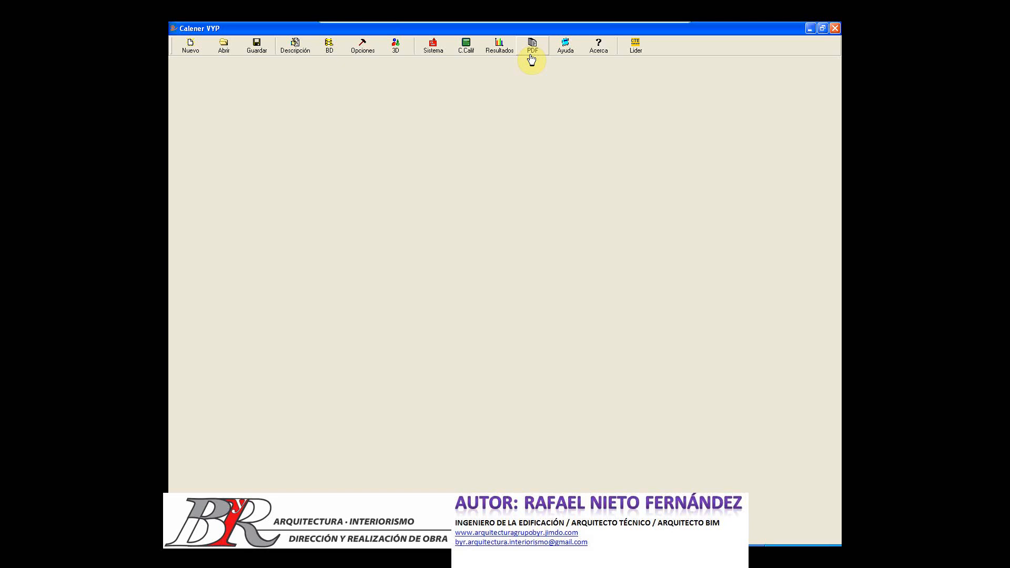
# - Open the project adosado_autonomo.CTE from the Adosado_autonomo folder without saving changes to the current project
pyautogui.click(225, 48)
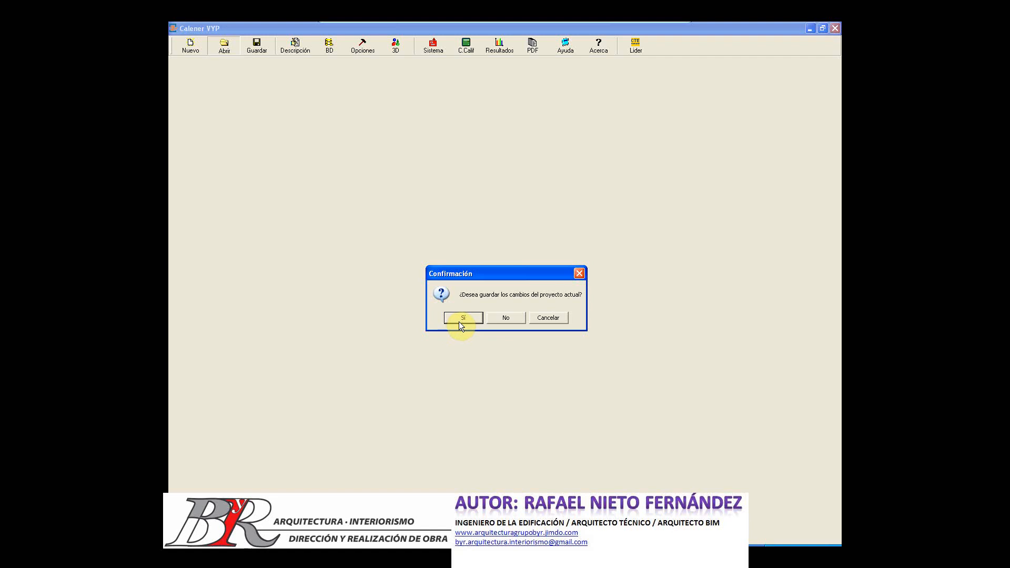
pyautogui.click(507, 318)
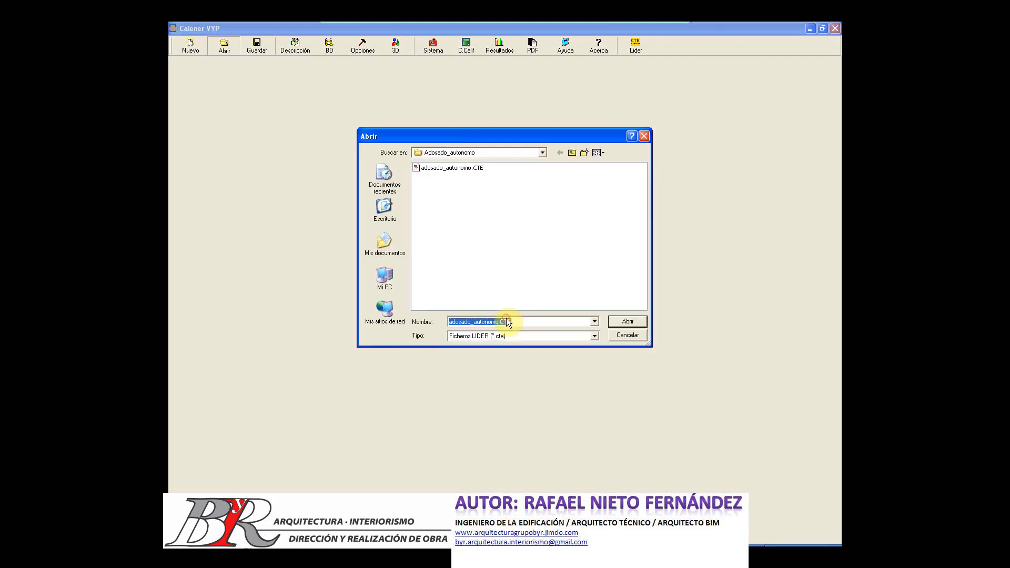
pyautogui.click(443, 169)
pyautogui.click(618, 323)
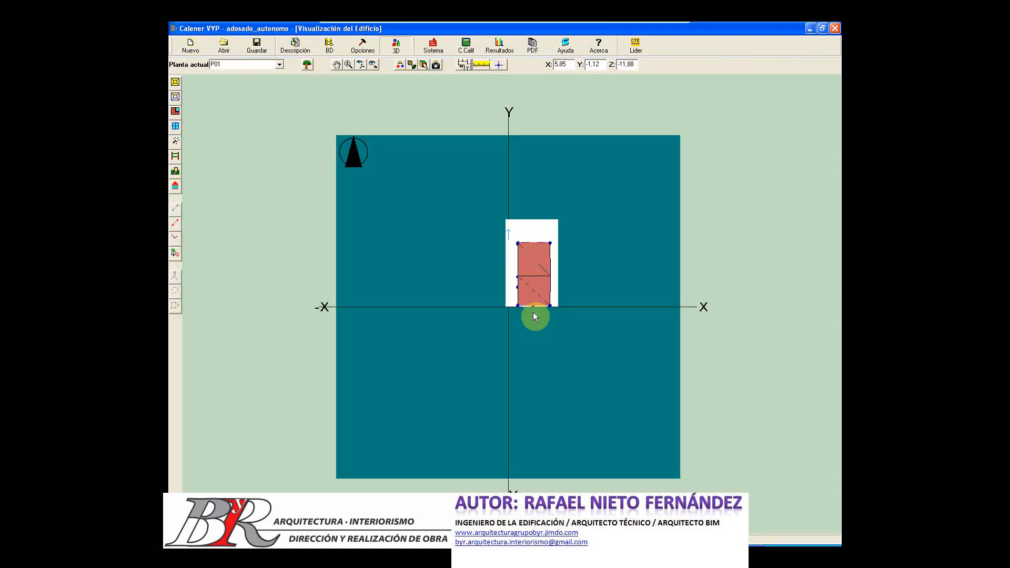
# - Examine the house model in a tilted perspective view from closer up, with its facade and roof in sight
pyautogui.click(362, 64)
pyautogui.moveTo(589, 302); pyautogui.dragTo(564, 272)
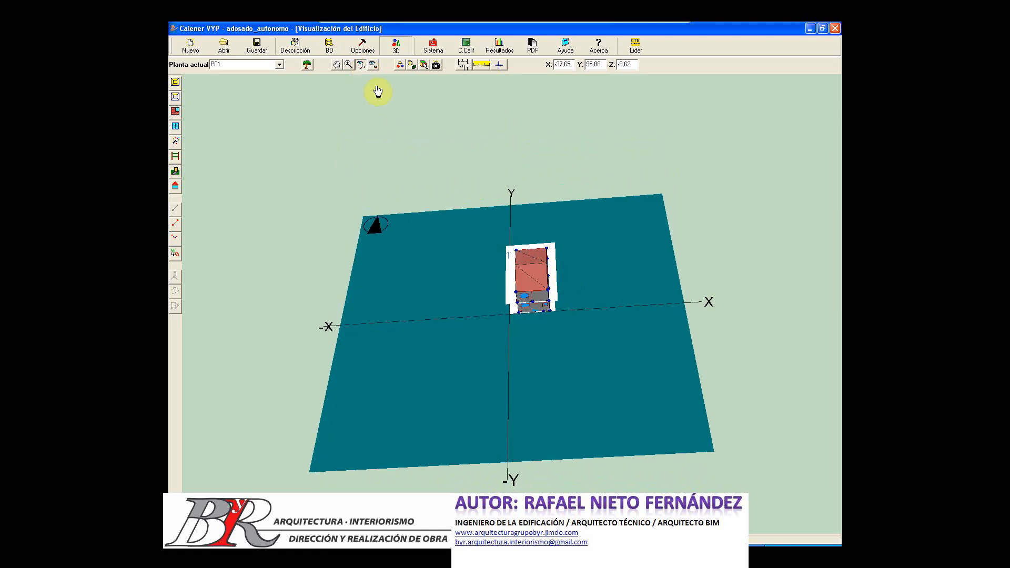
pyautogui.click(348, 64)
pyautogui.moveTo(577, 293); pyautogui.dragTo(571, 216)
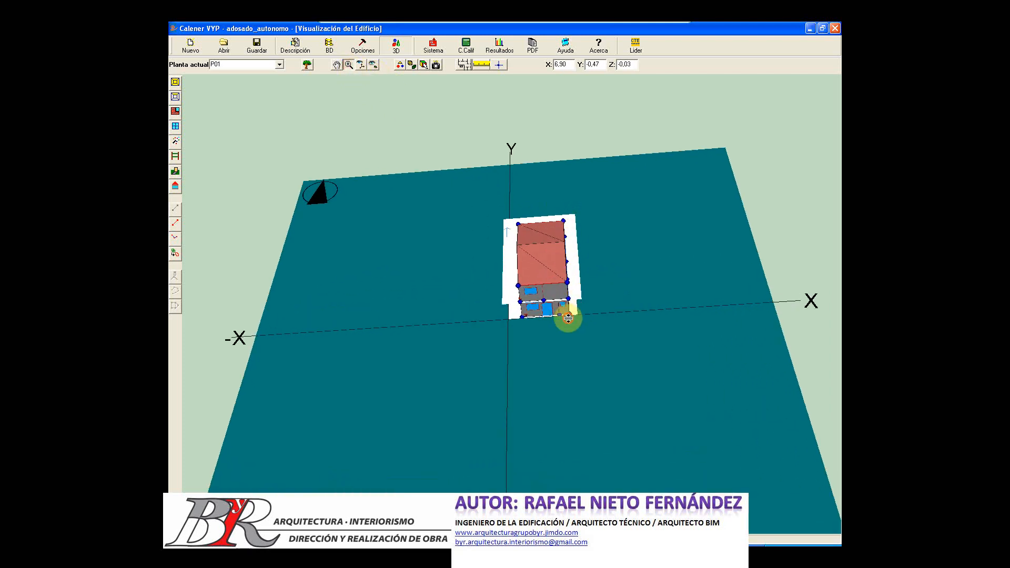
pyautogui.moveTo(569, 317); pyautogui.dragTo(570, 255)
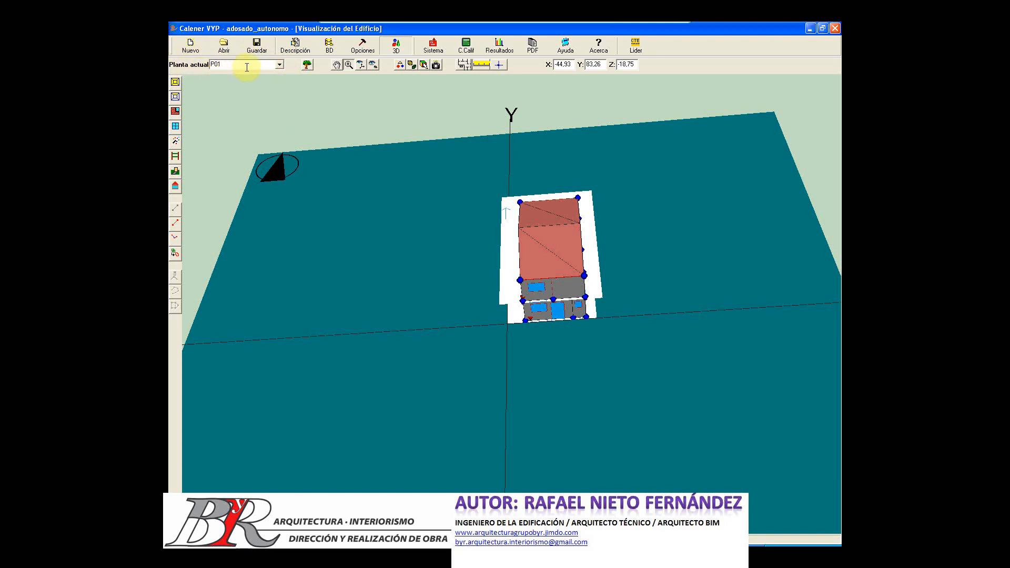
# - Set the current floor to P03 and review the tree of building elements
pyautogui.click(280, 65)
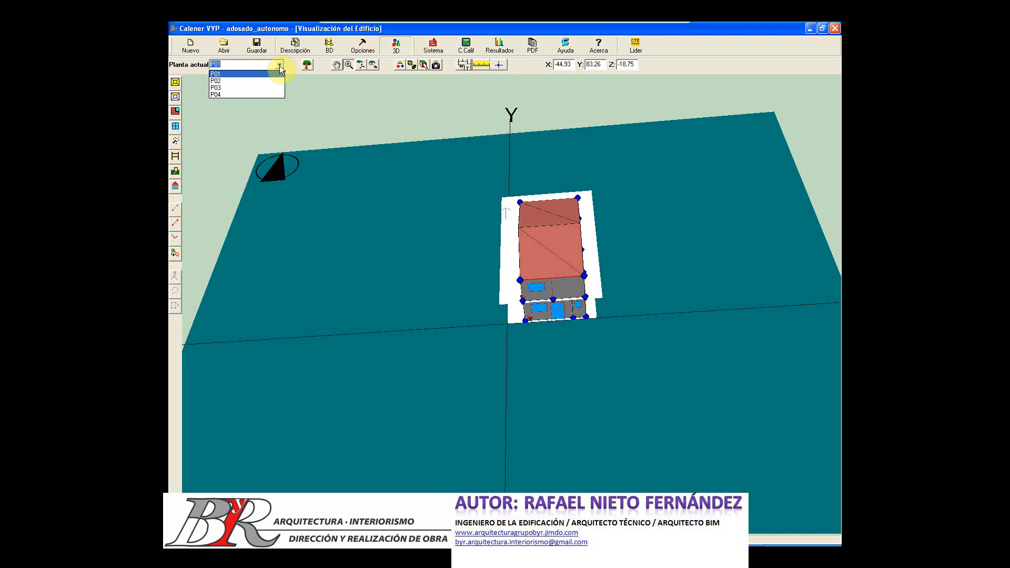
pyautogui.click(257, 85)
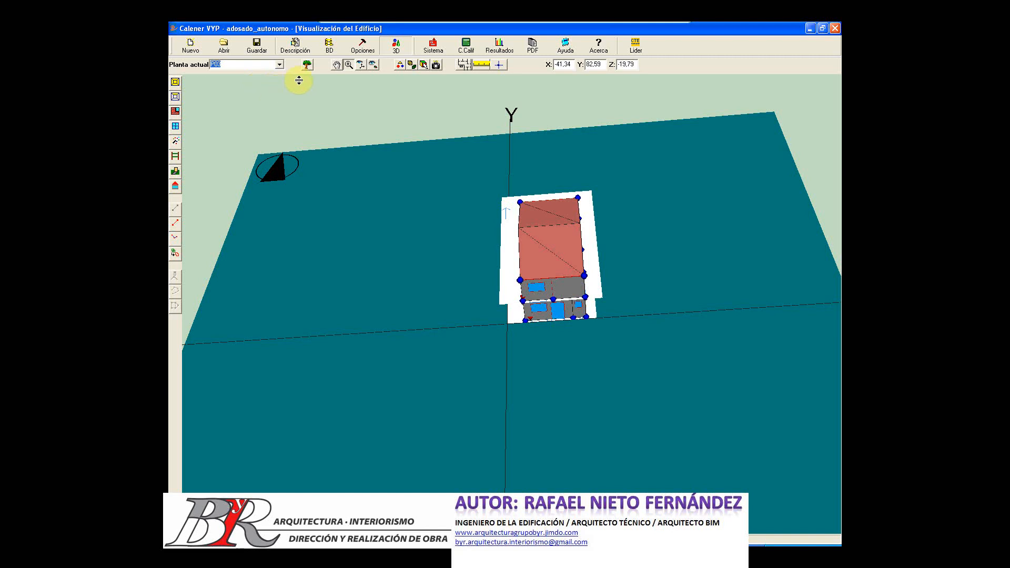
pyautogui.click(307, 65)
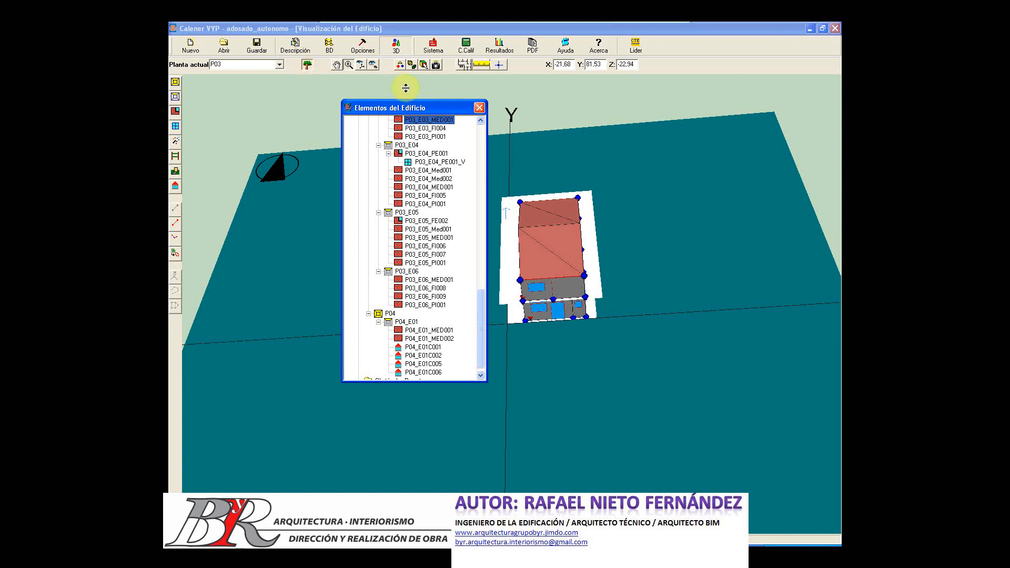
pyautogui.click(479, 109)
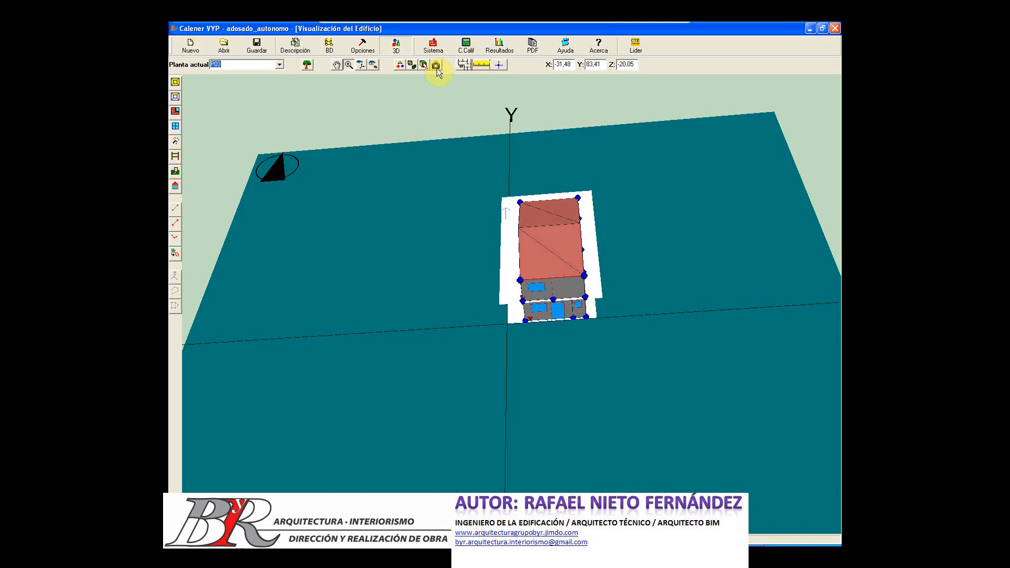
# - Toggle the visibility of the exterior enclosures (Cerramientos Exteriores) and set the model display to transparent
pyautogui.click(400, 65)
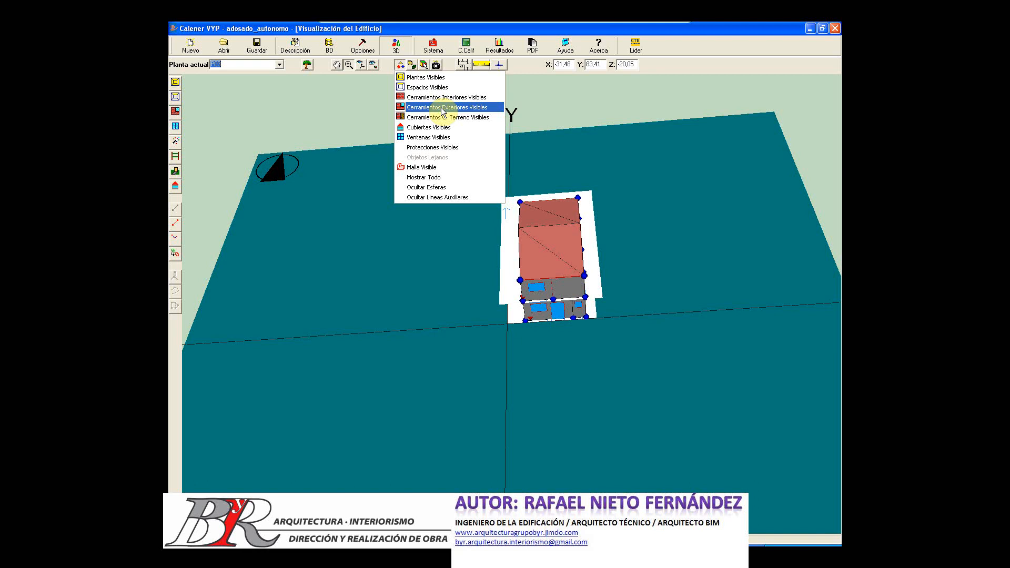
pyautogui.click(442, 108)
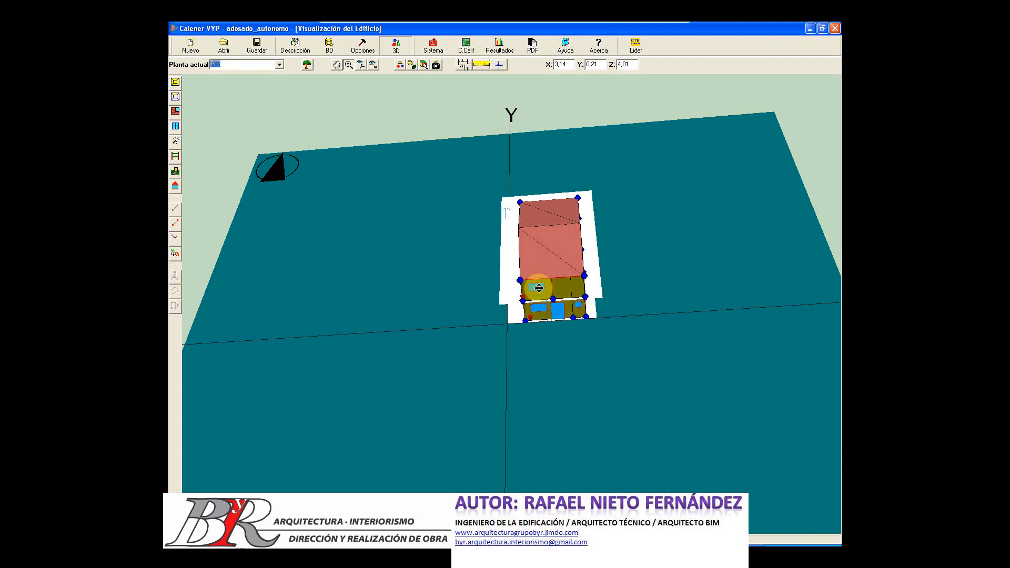
pyautogui.click(412, 67)
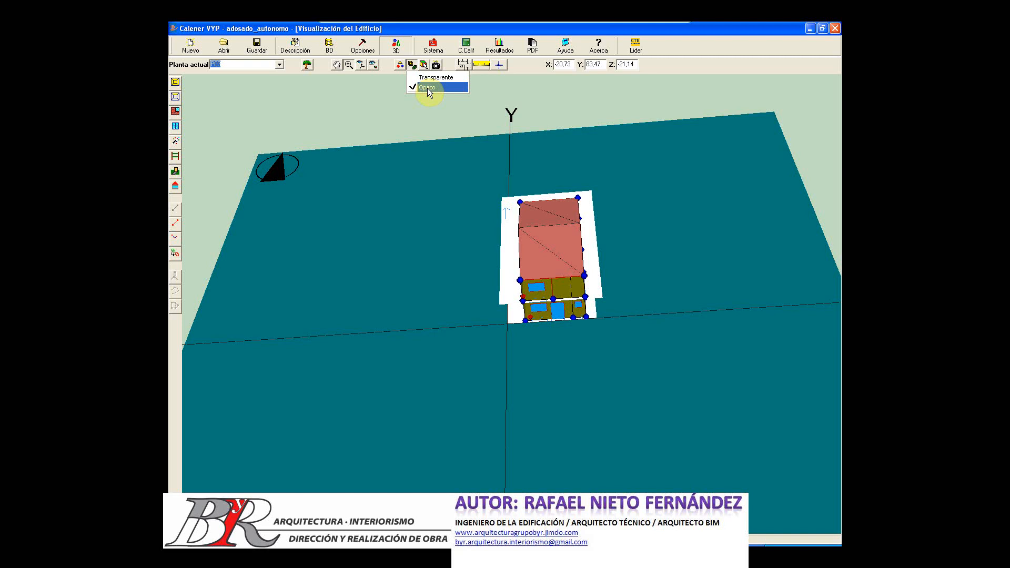
pyautogui.click(429, 78)
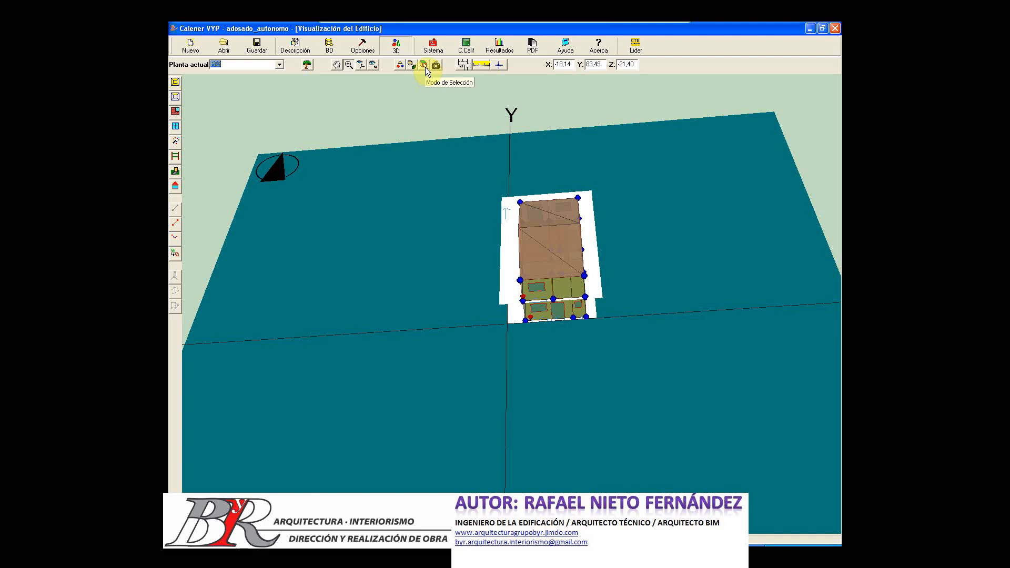
# - Activate the element selection mode in the 3D view and deactivate it again
pyautogui.click(423, 65)
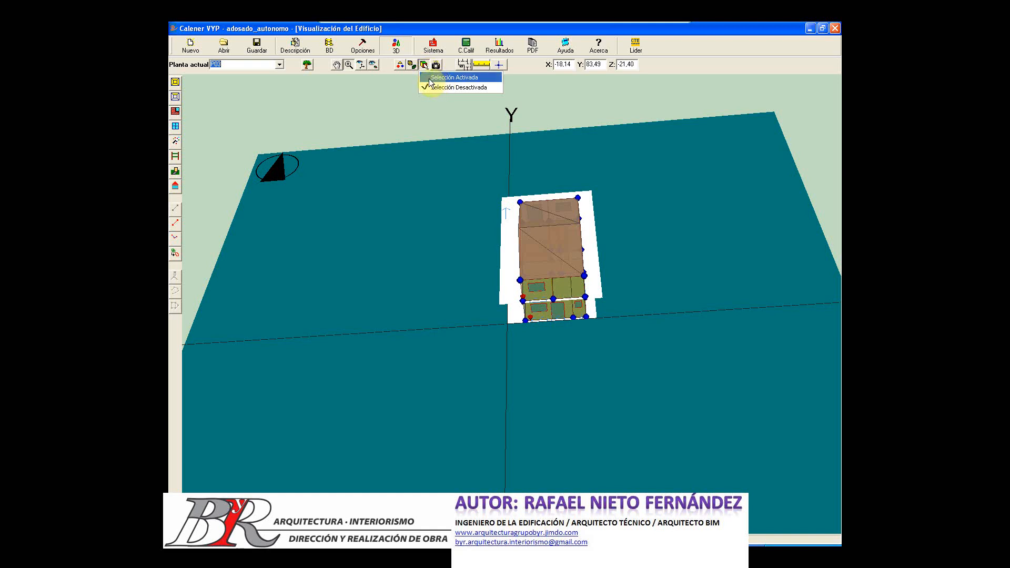
pyautogui.click(430, 80)
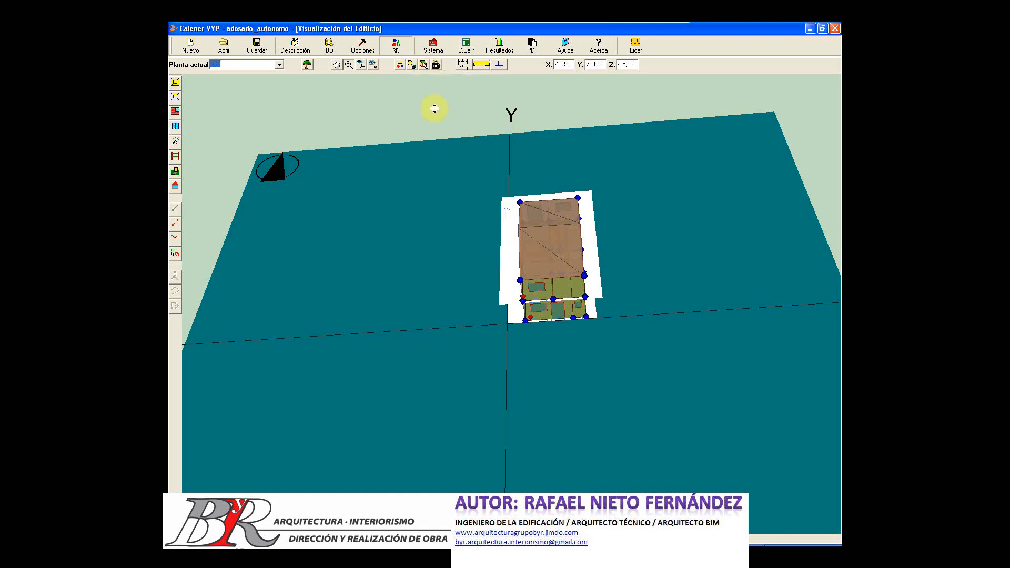
pyautogui.click(424, 64)
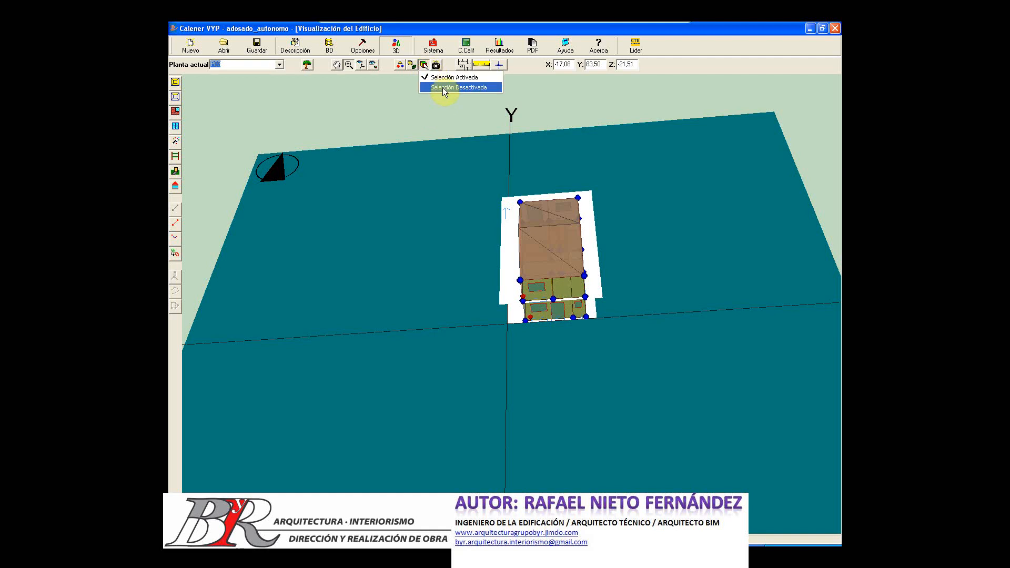
pyautogui.click(443, 87)
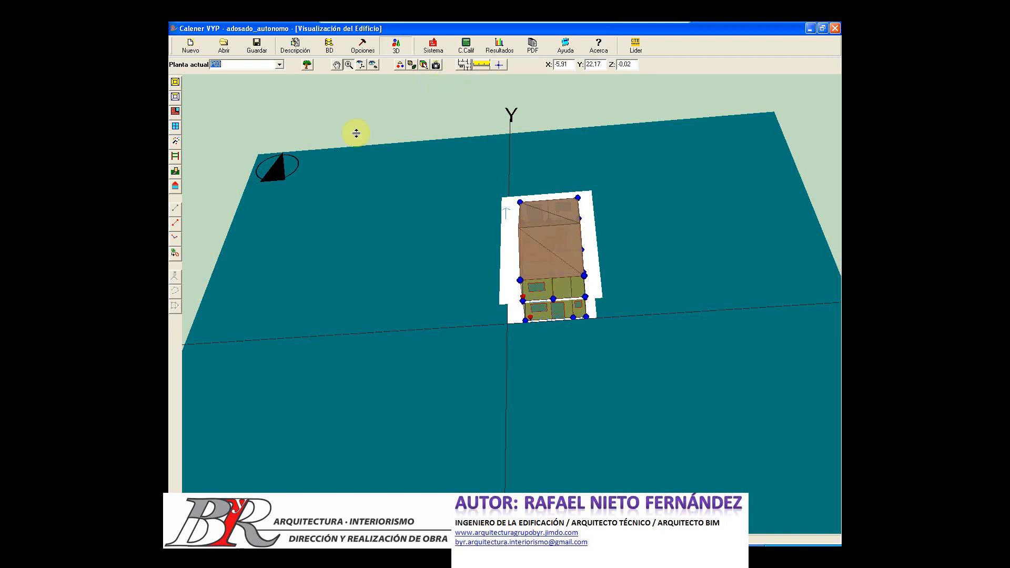
# - Review the operations available for partition P03_E04_Med002 in the building element tree and the selection mode options
pyautogui.click(308, 67)
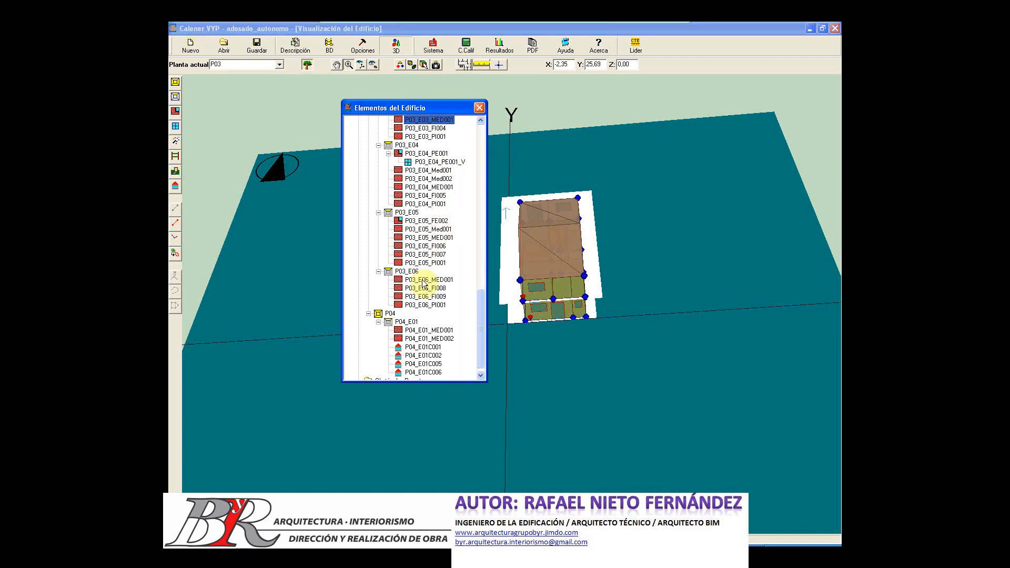
pyautogui.click(421, 178)
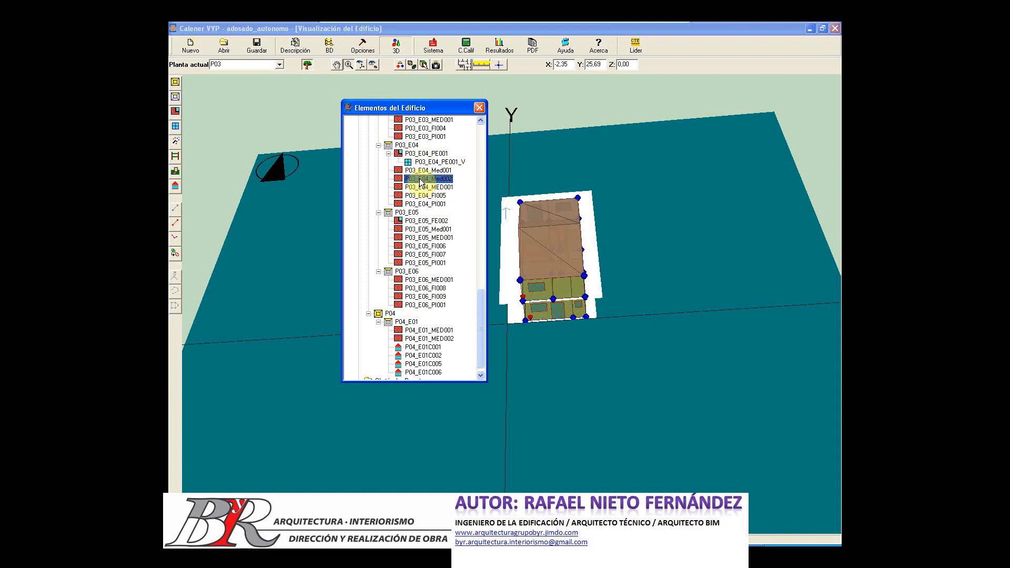
pyautogui.rightClick(421, 182)
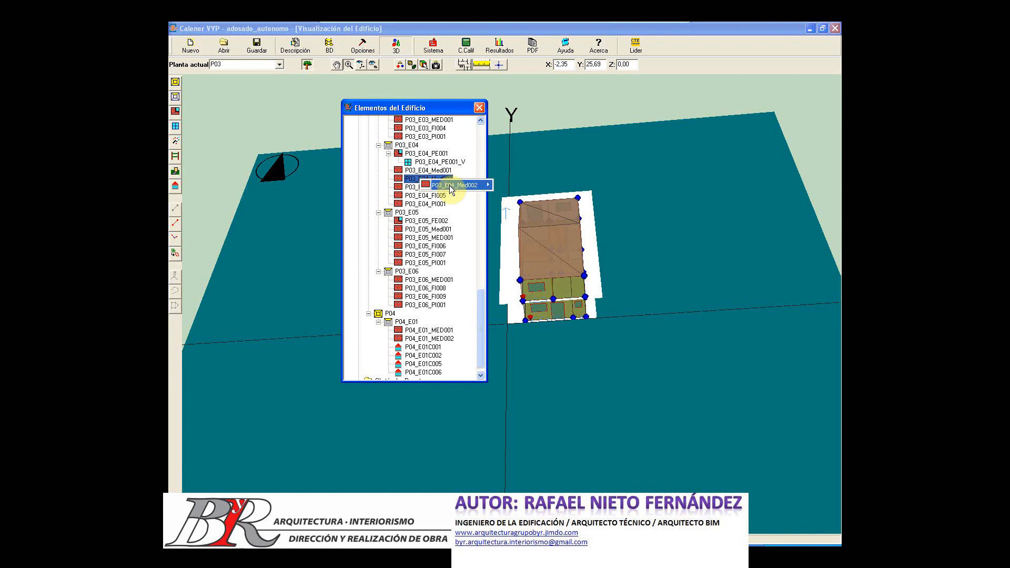
pyautogui.moveTo(451, 189)
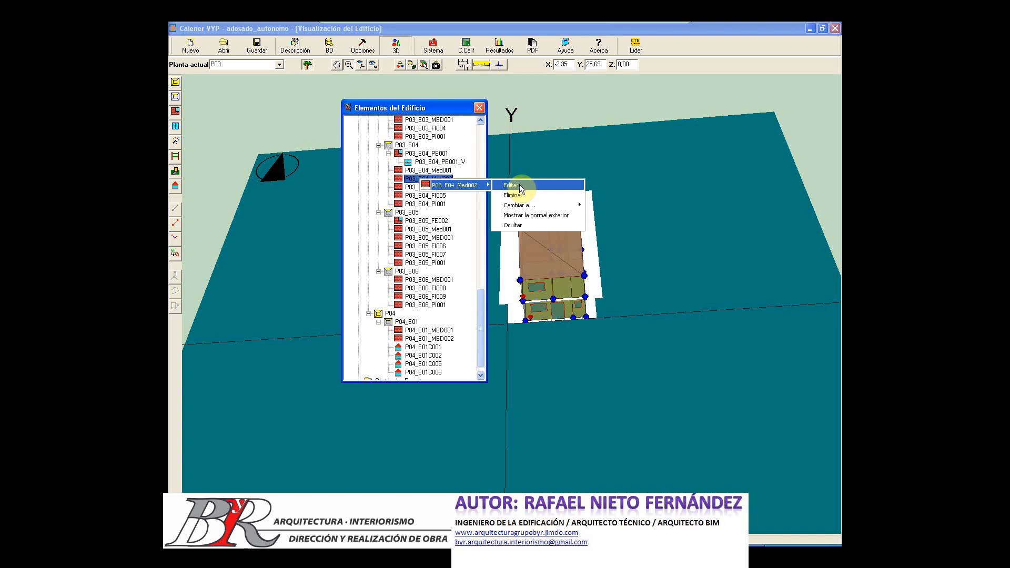
pyautogui.click(479, 108)
pyautogui.click(427, 63)
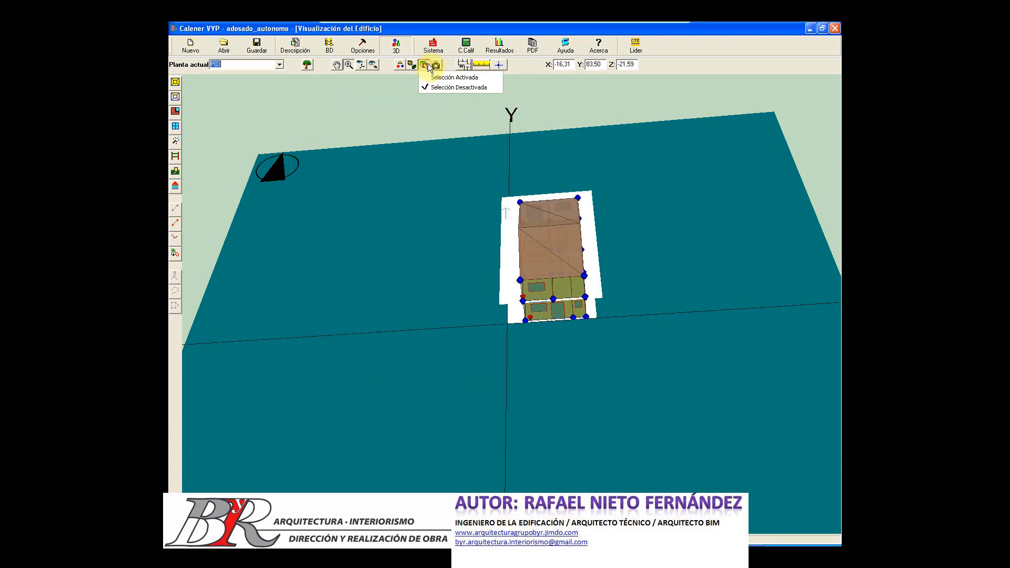
pyautogui.click(450, 124)
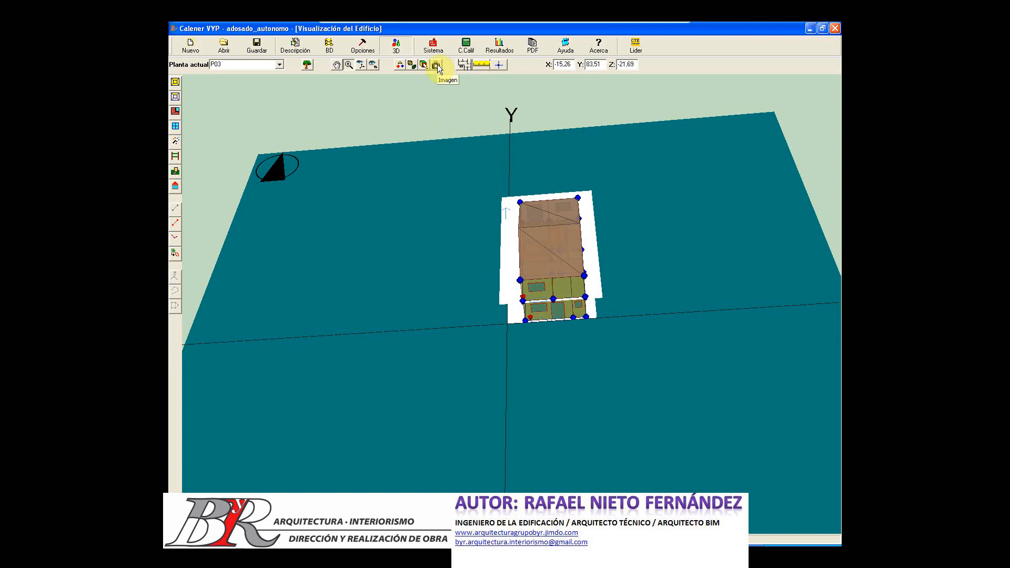
# - Examine the file types offered for saving the 3D view as an image, without saving one
pyautogui.click(436, 66)
pyautogui.click(456, 78)
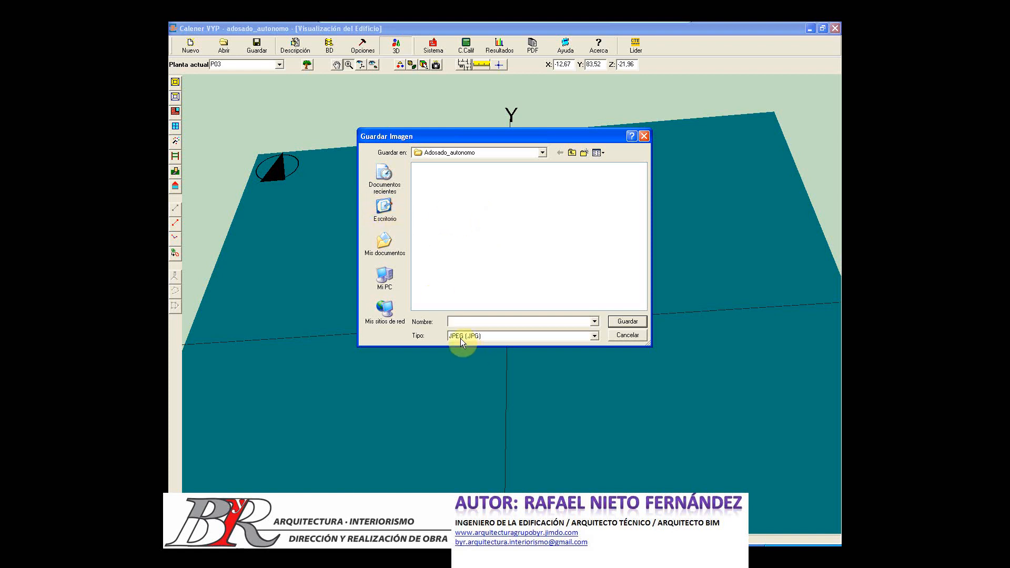
pyautogui.click(595, 336)
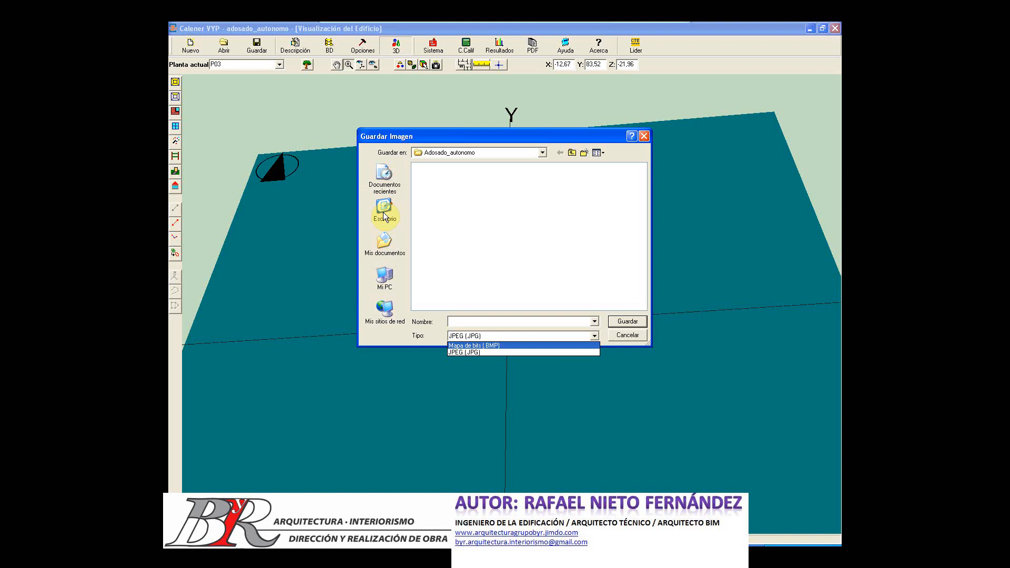
pyautogui.click(628, 335)
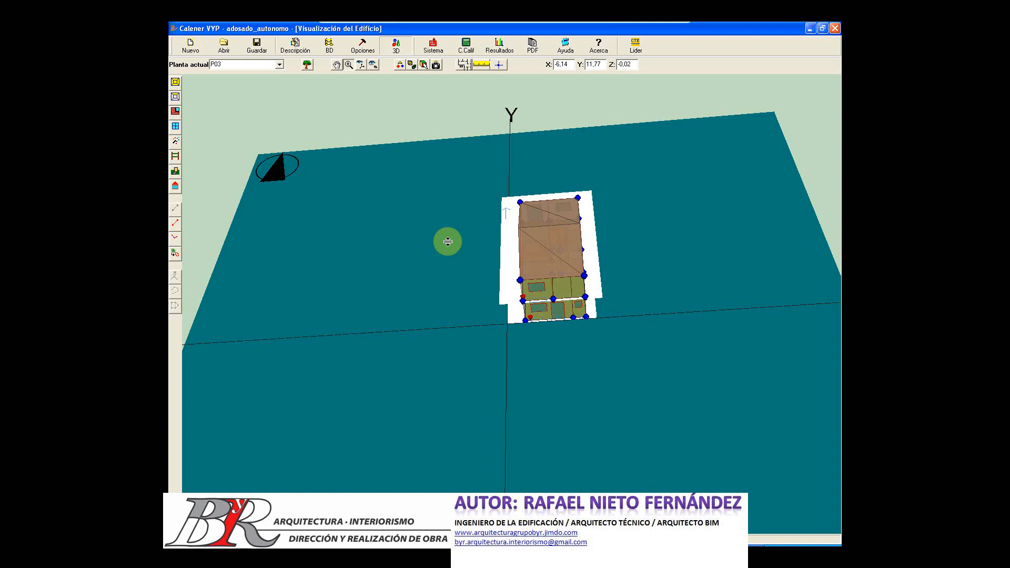
# - Set the building type in the project description to Vivienda unifamiliar and accept it
pyautogui.click(303, 48)
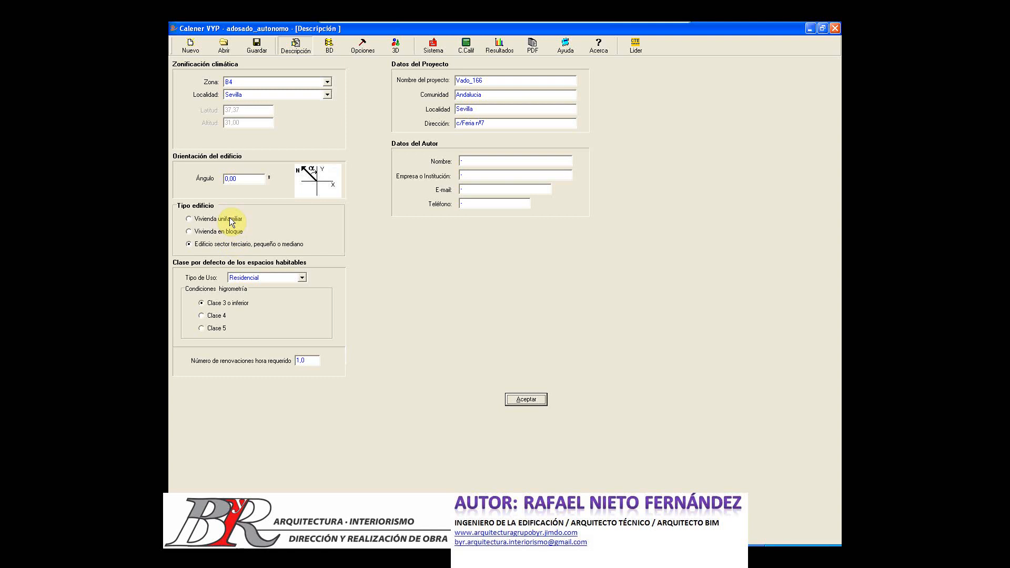
pyautogui.click(188, 219)
pyautogui.click(533, 399)
pyautogui.click(758, 548)
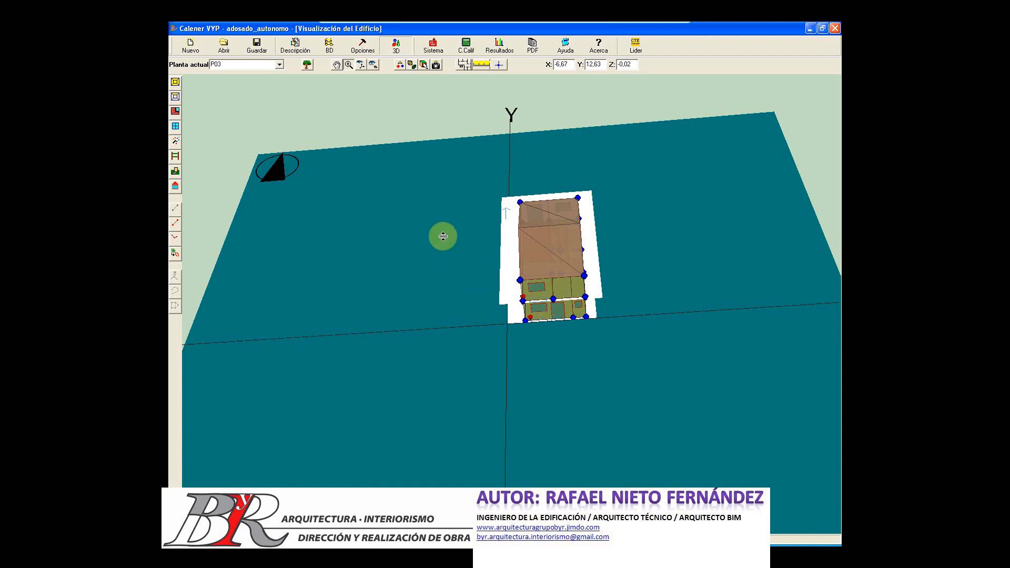
# - Set the building type in the project description to Edificio sector terciario, pequeño o mediano and return to the 3D view
pyautogui.click(302, 50)
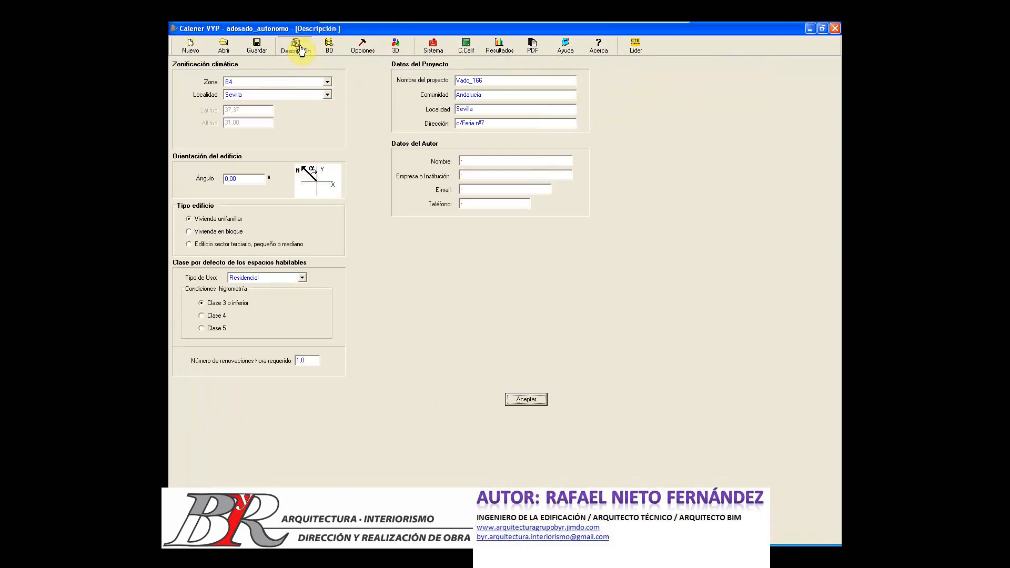
pyautogui.click(211, 246)
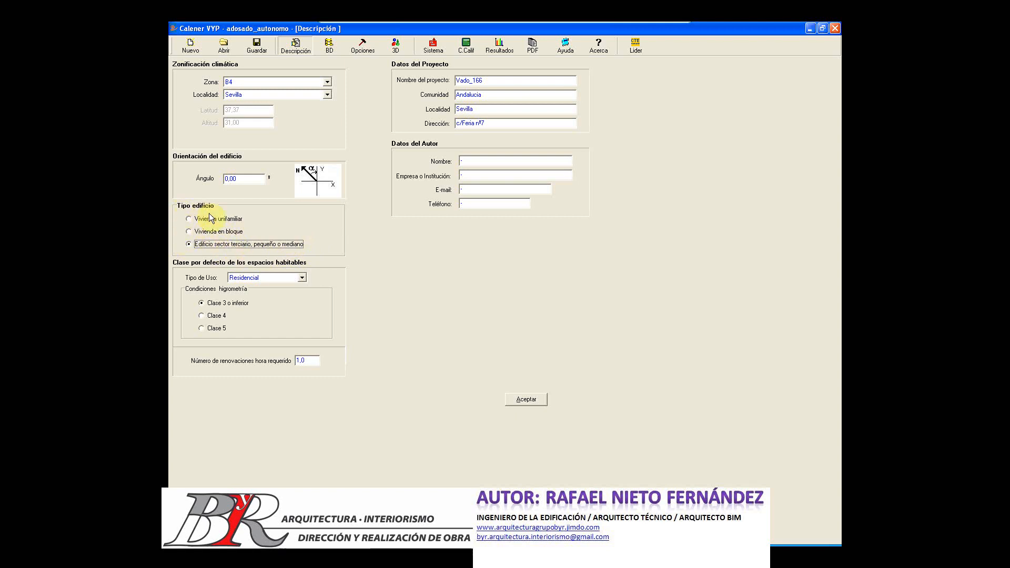
pyautogui.click(528, 400)
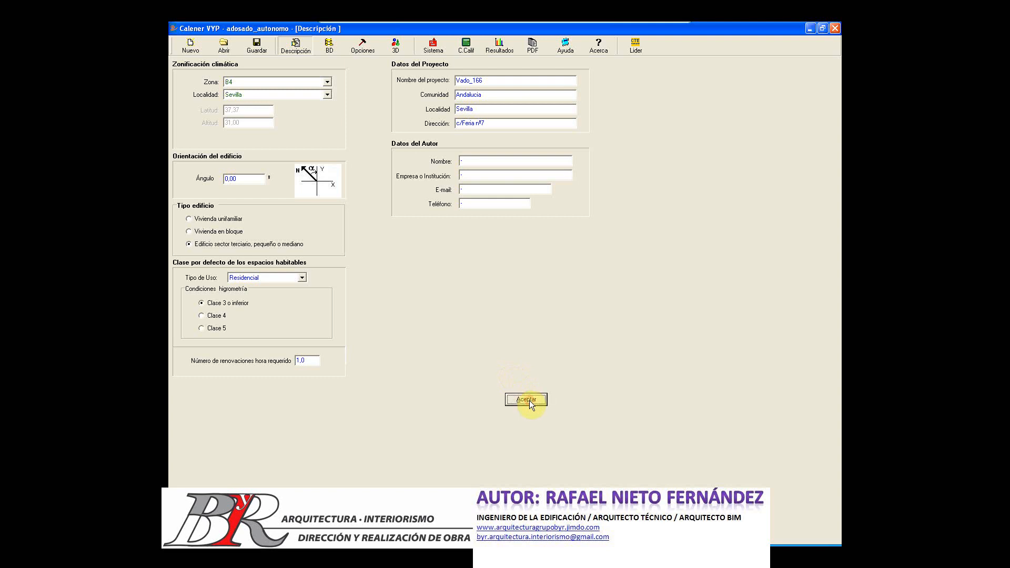
pyautogui.click(398, 47)
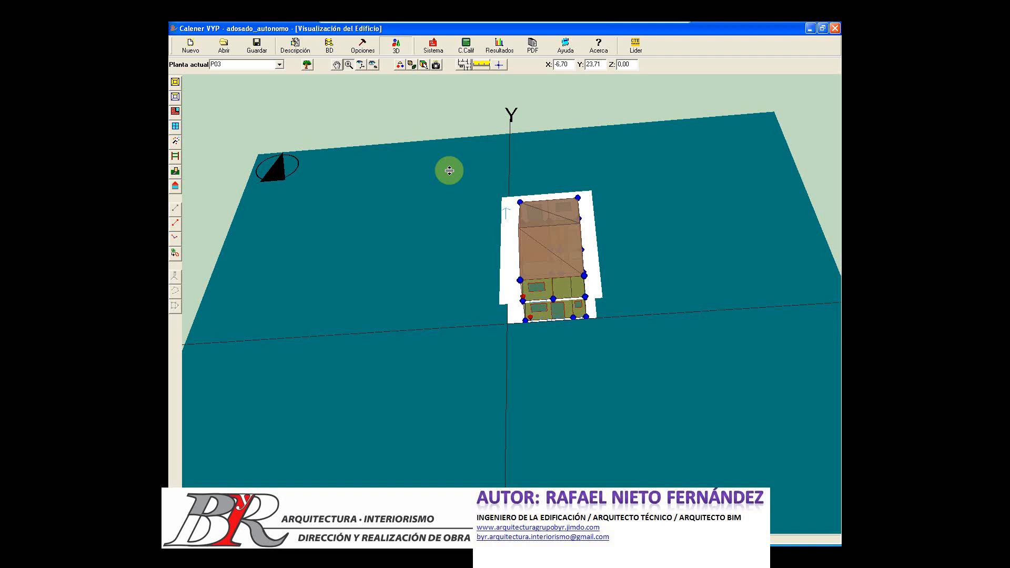
# - Open space P01_E01 for editing from the building element tree, review its general properties and lighting values, and accept them
pyautogui.click(307, 67)
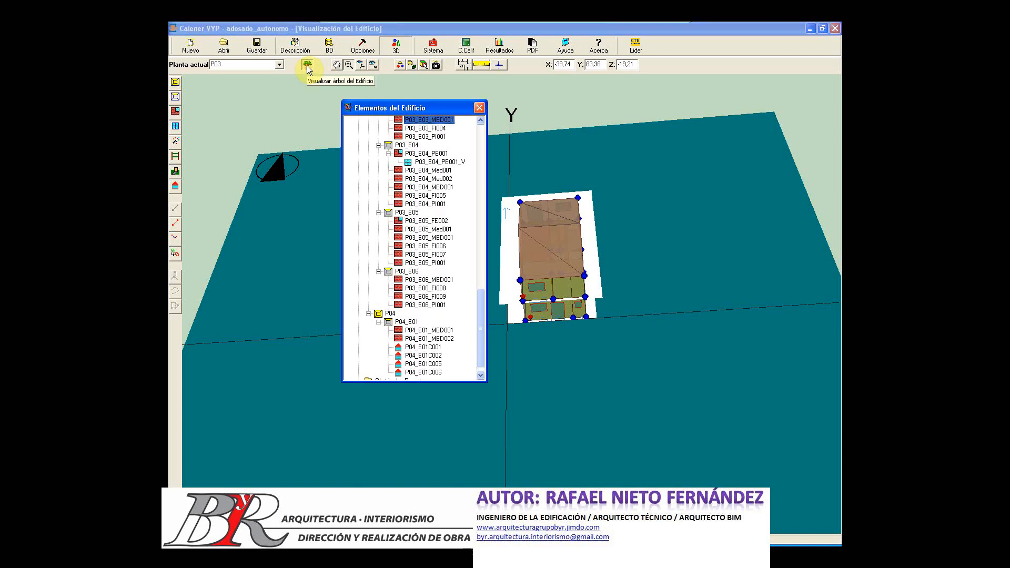
pyautogui.click(481, 120)
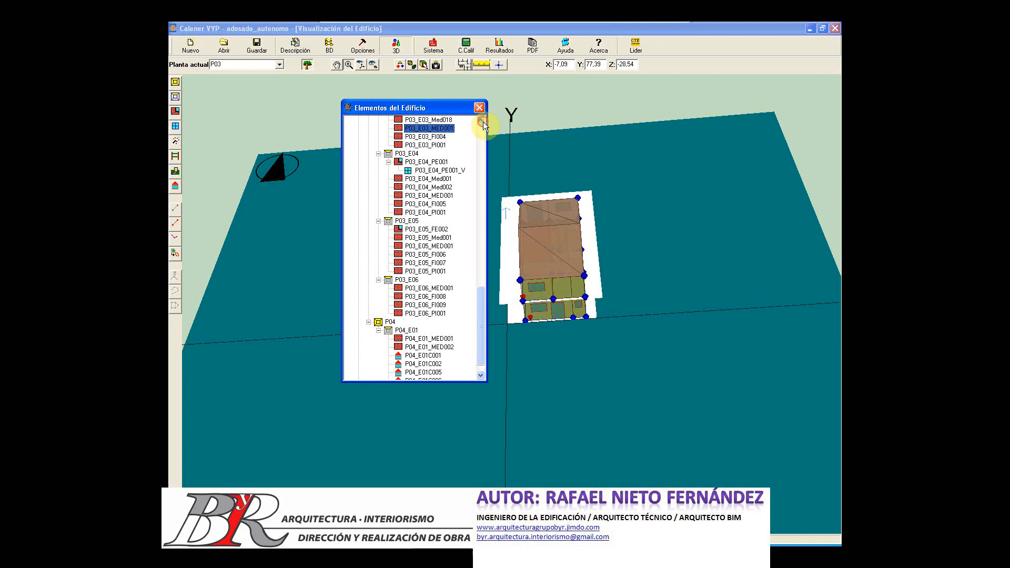
pyautogui.scroll(8, 483, 125)
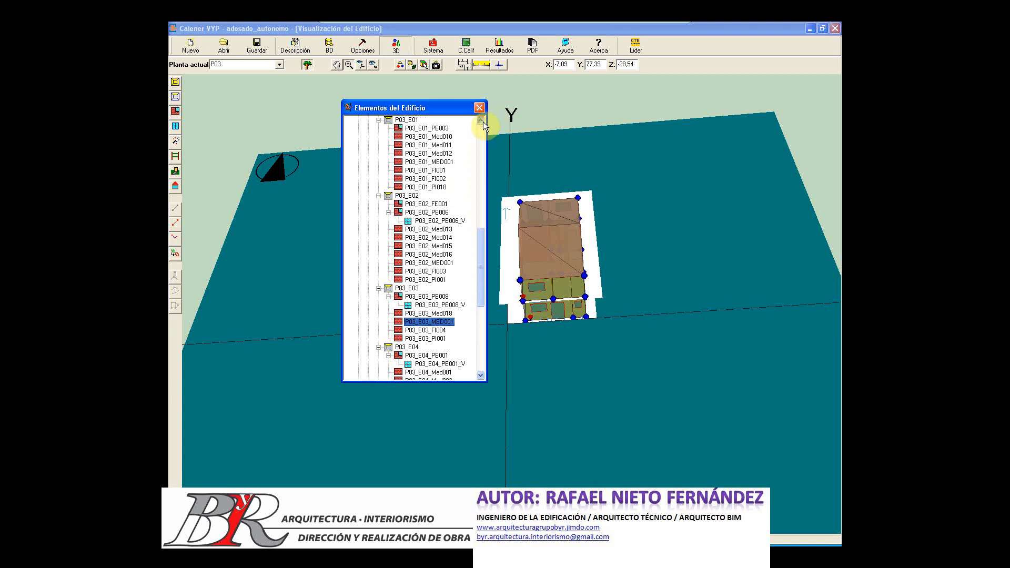
pyautogui.scroll(9, 483, 124)
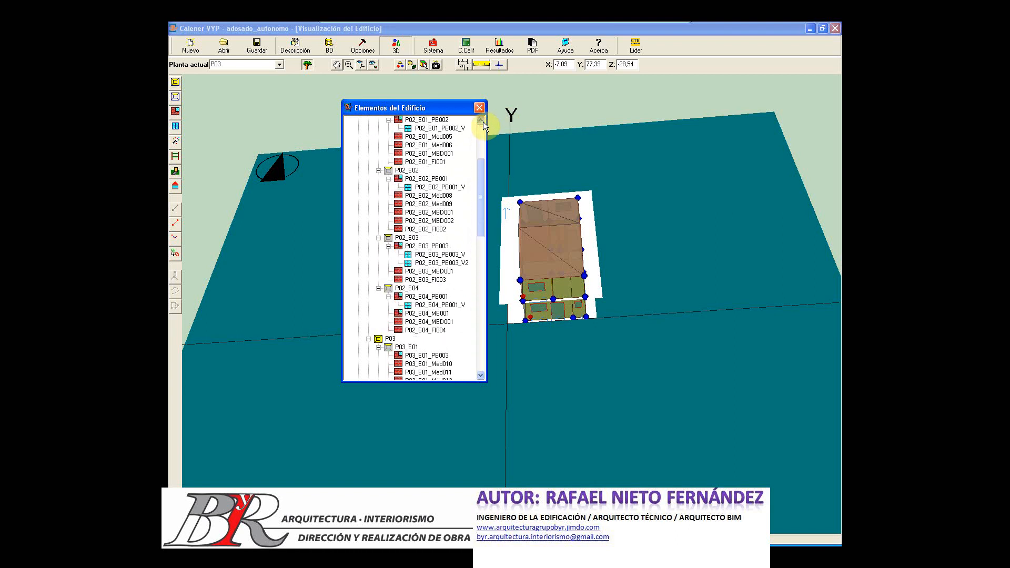
pyautogui.scroll(5, 483, 123)
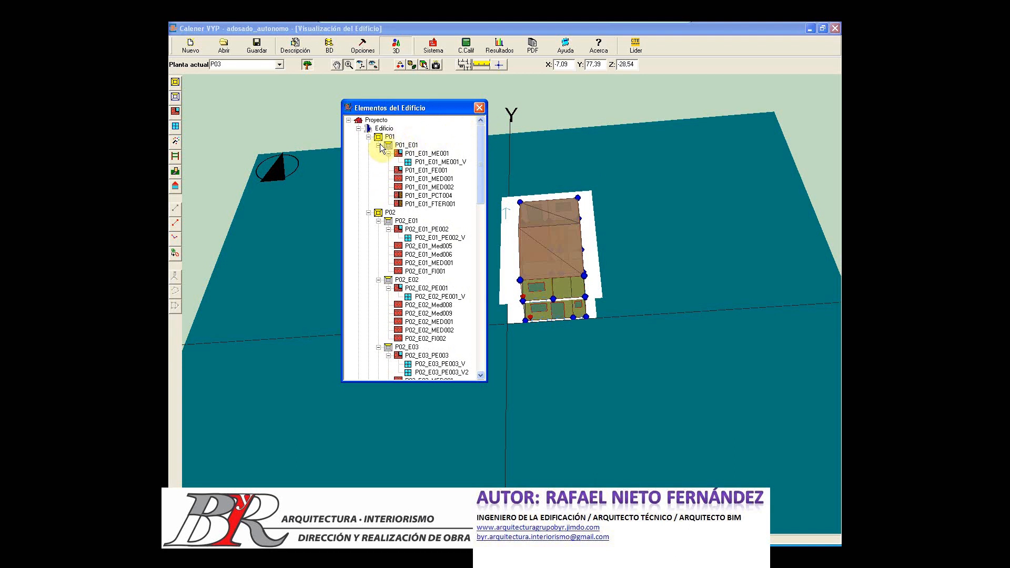
pyautogui.click(408, 145)
pyautogui.rightClick(410, 146)
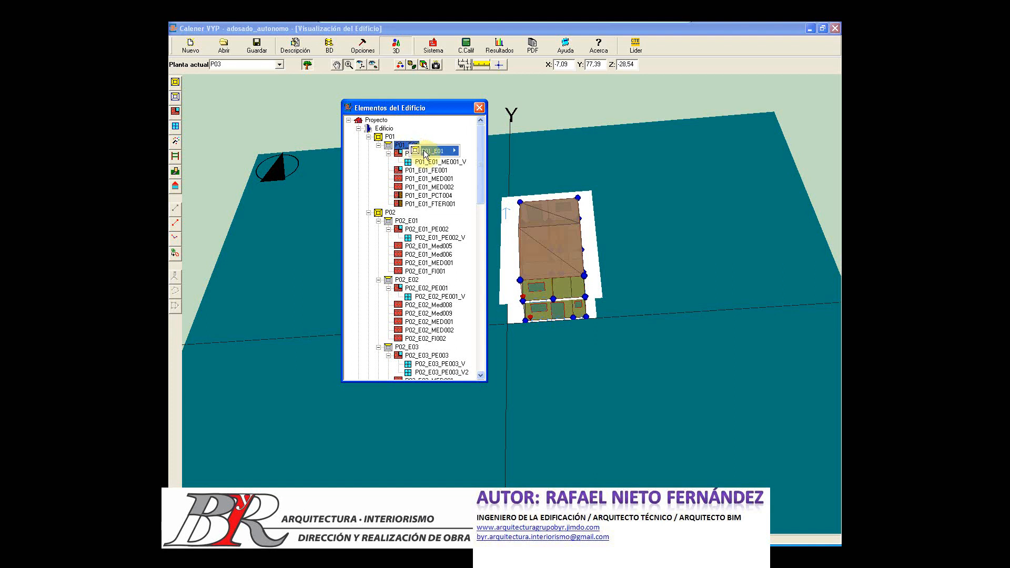
pyautogui.moveTo(438, 155)
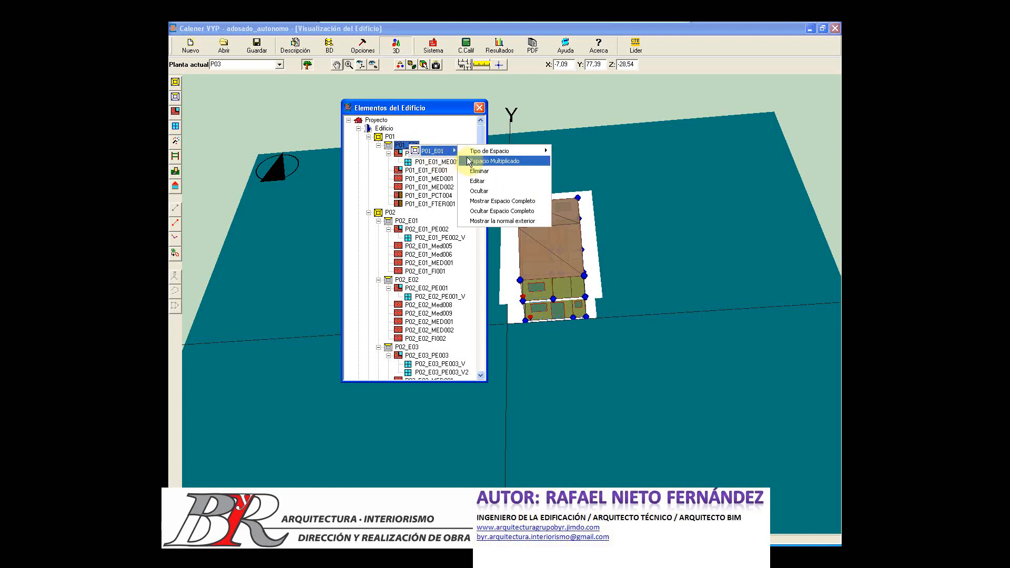
pyautogui.click(482, 182)
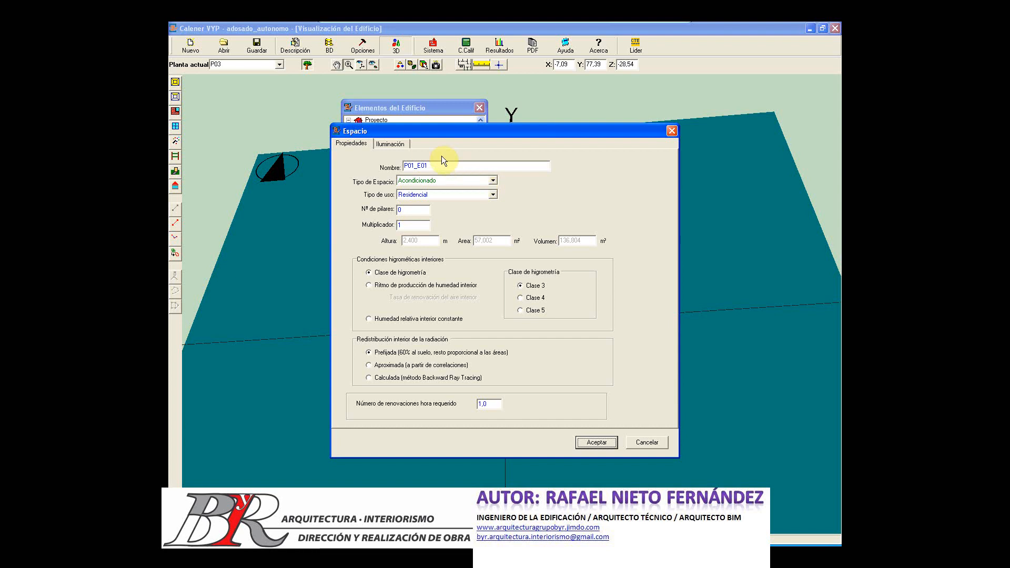
pyautogui.click(390, 144)
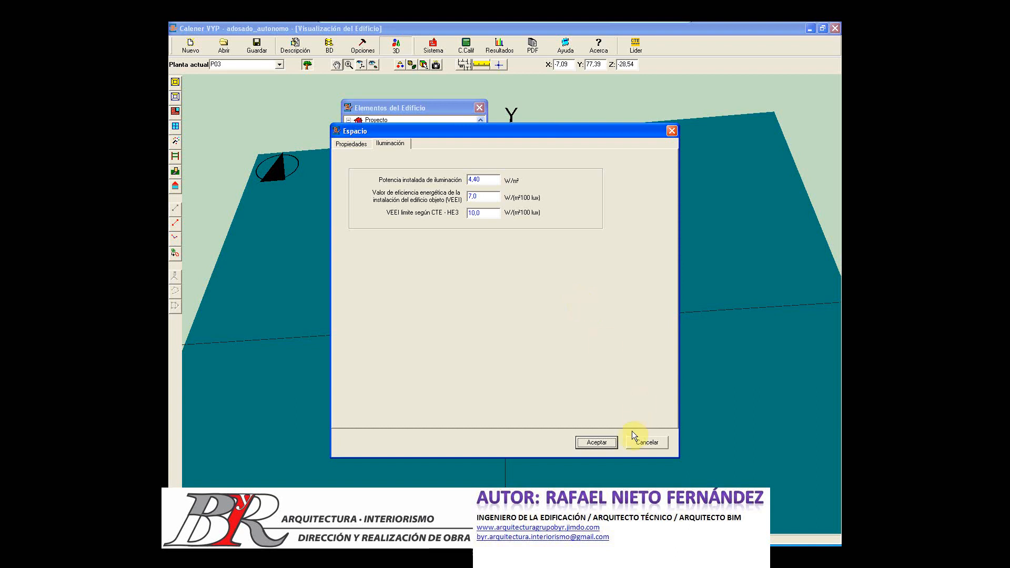
pyautogui.click(601, 441)
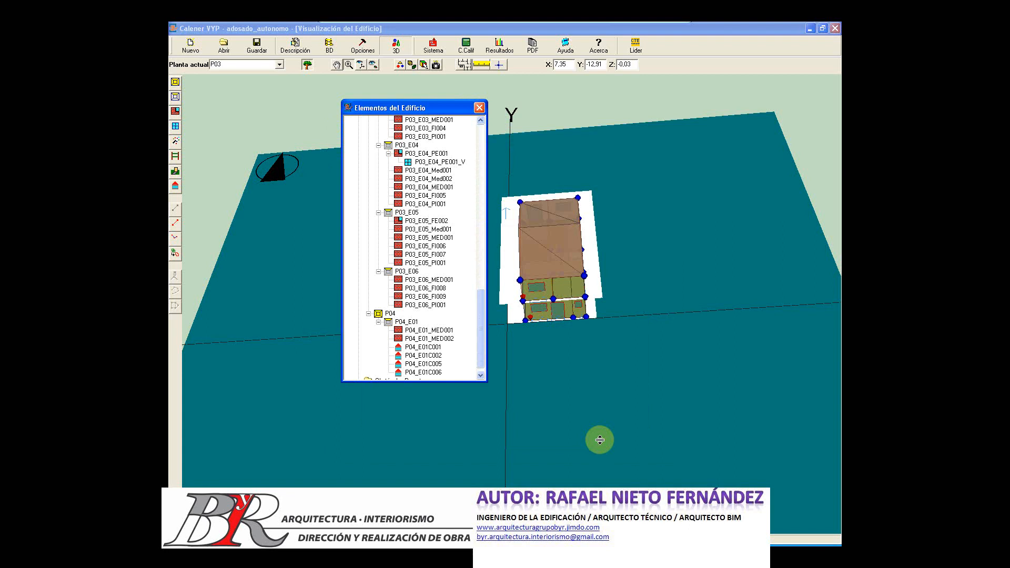
# - Select the spaces P03_E04, P03_E05, P03_E06 and P04_E01 one after another in the building element tree
pyautogui.click(408, 148)
pyautogui.click(410, 213)
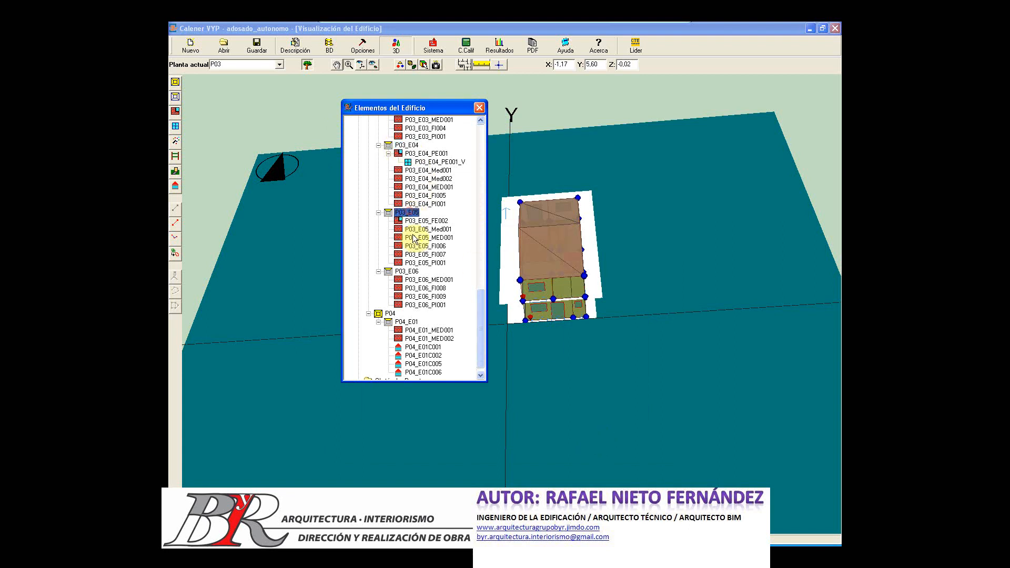
pyautogui.click(411, 273)
pyautogui.click(408, 322)
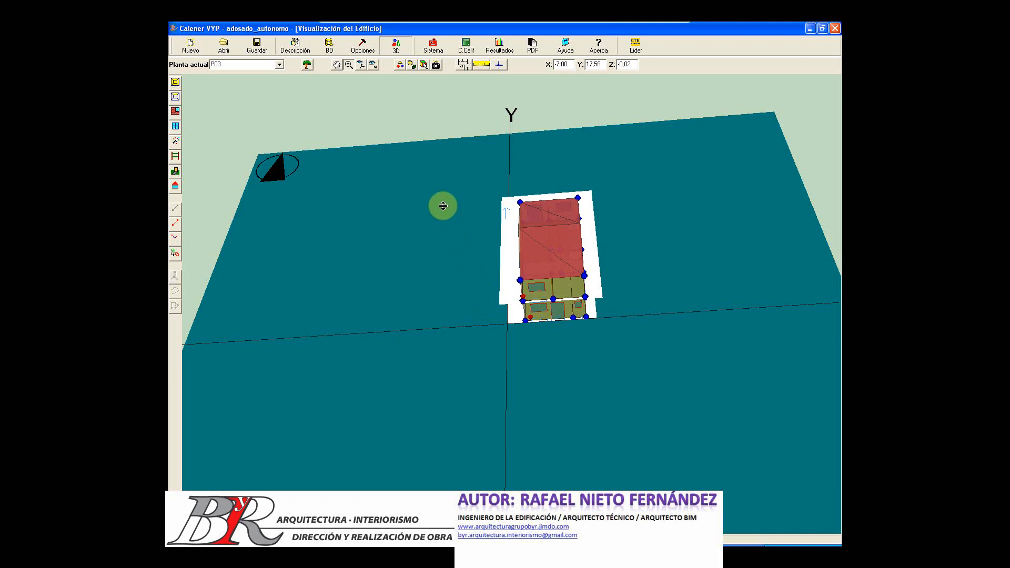
# - Open the systems definition, compare the database and project element trees, and examine the database's correction factors and terminal units
pyautogui.click(437, 50)
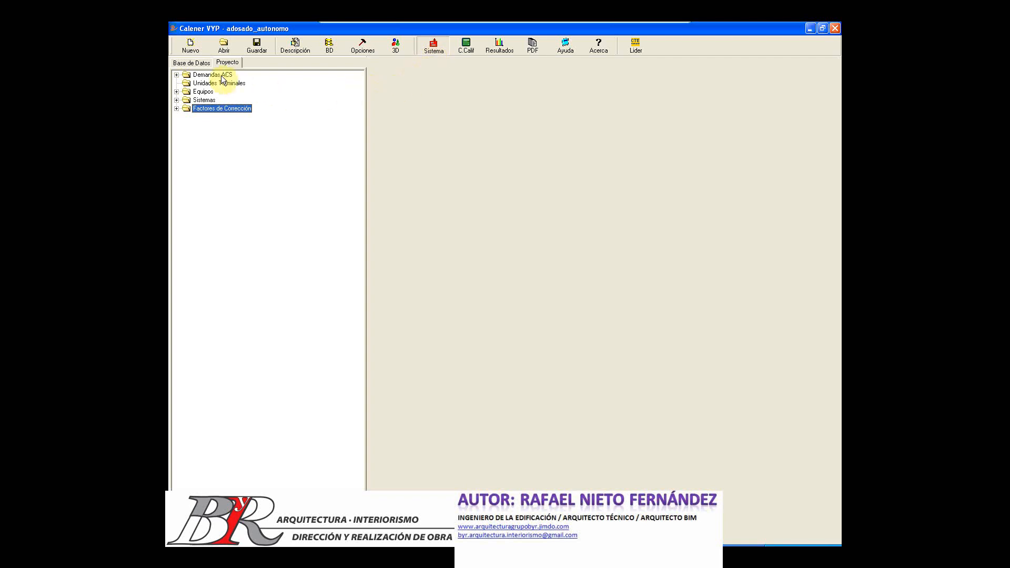
pyautogui.click(190, 62)
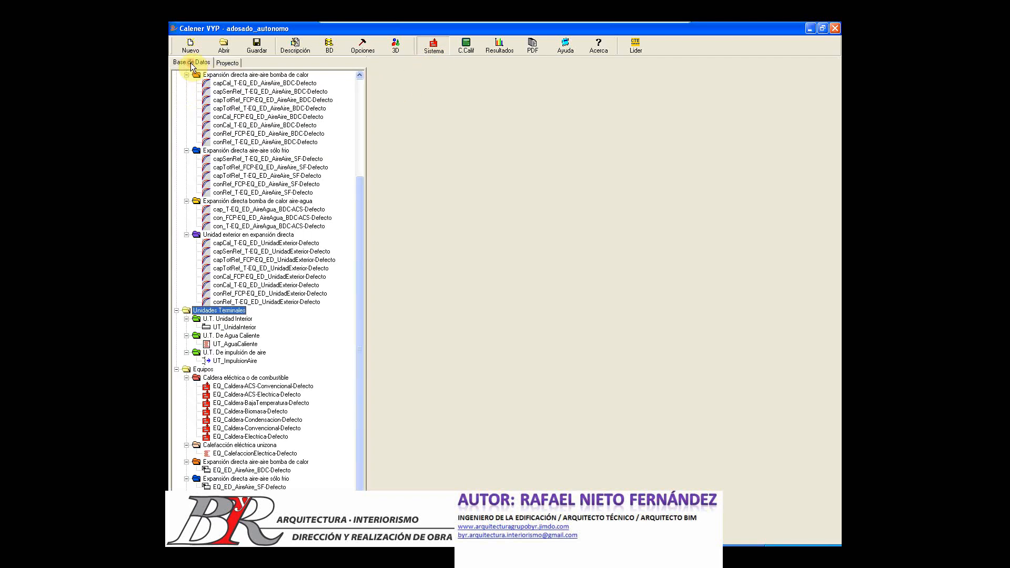
pyautogui.click(228, 64)
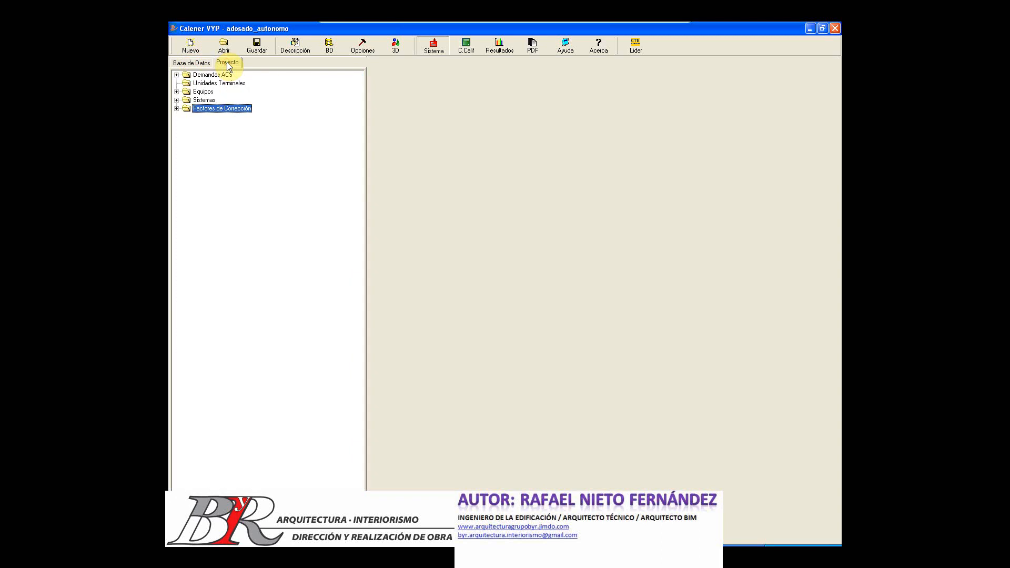
pyautogui.click(203, 65)
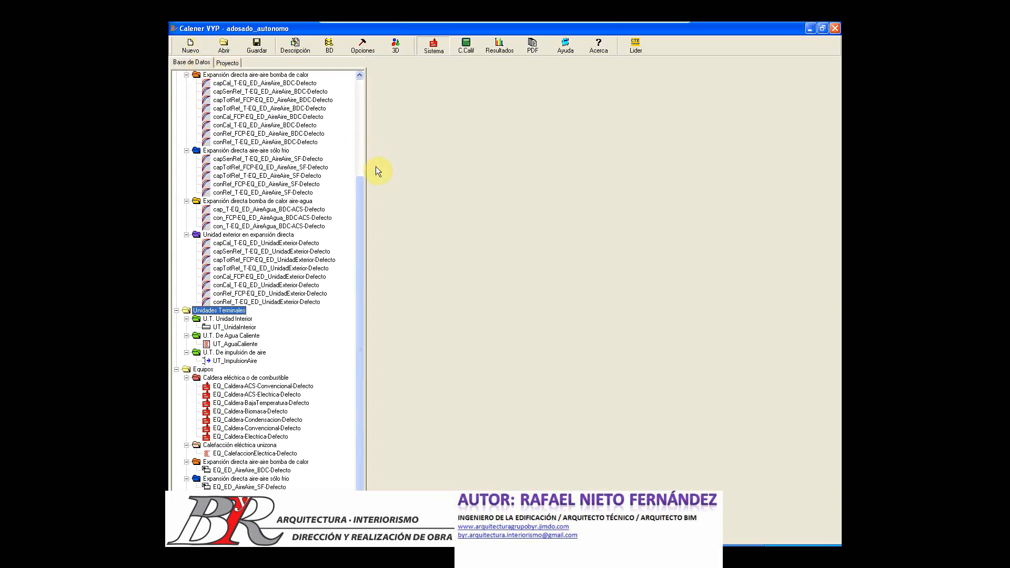
pyautogui.moveTo(359, 185); pyautogui.dragTo(360, 84)
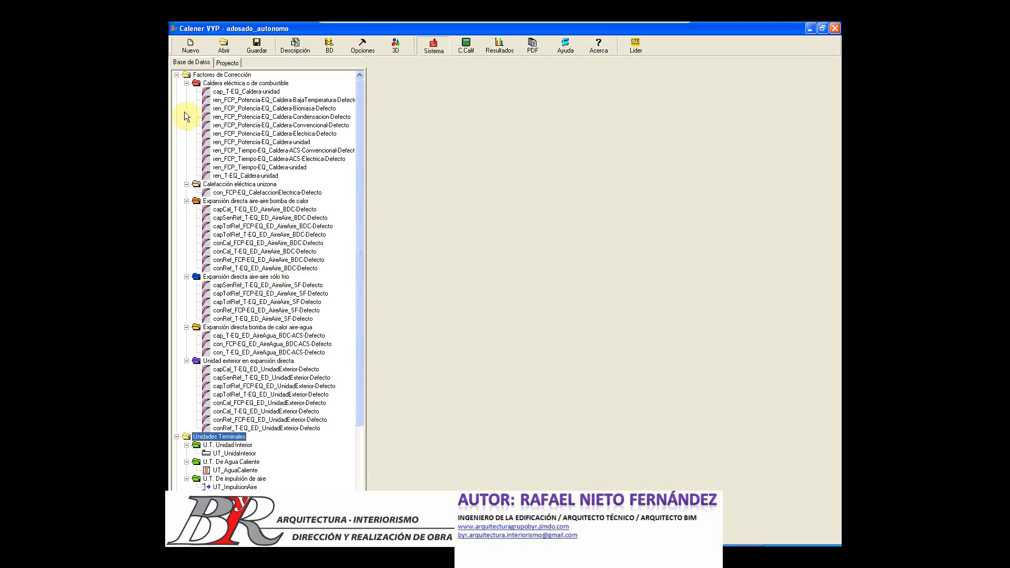
pyautogui.click(176, 76)
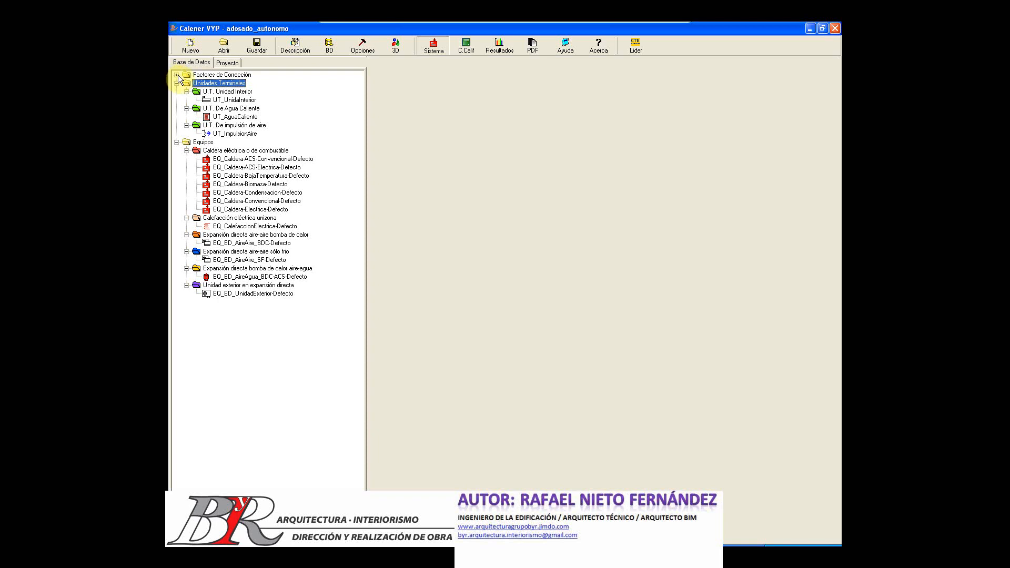
pyautogui.click(177, 75)
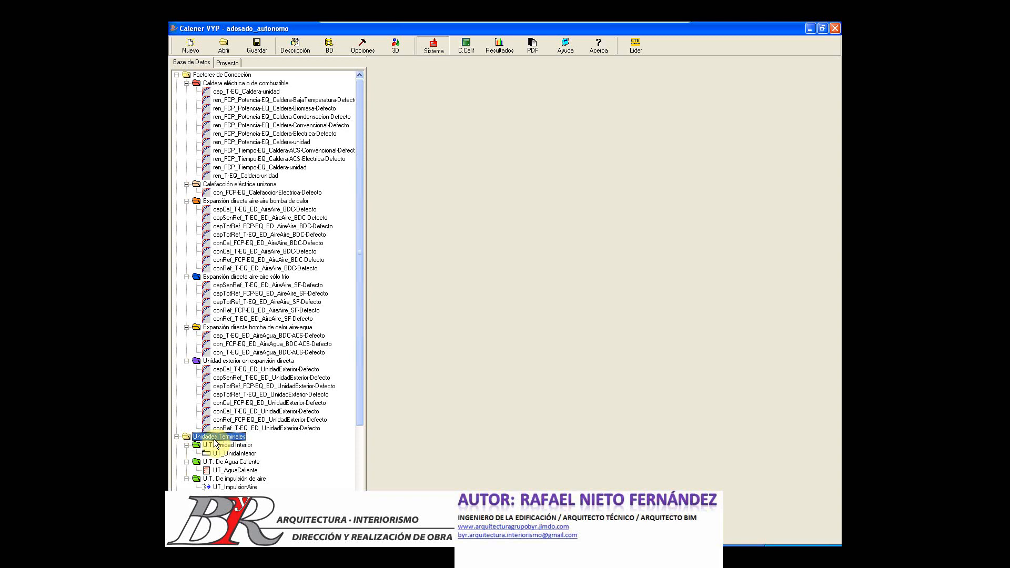
pyautogui.click(177, 437)
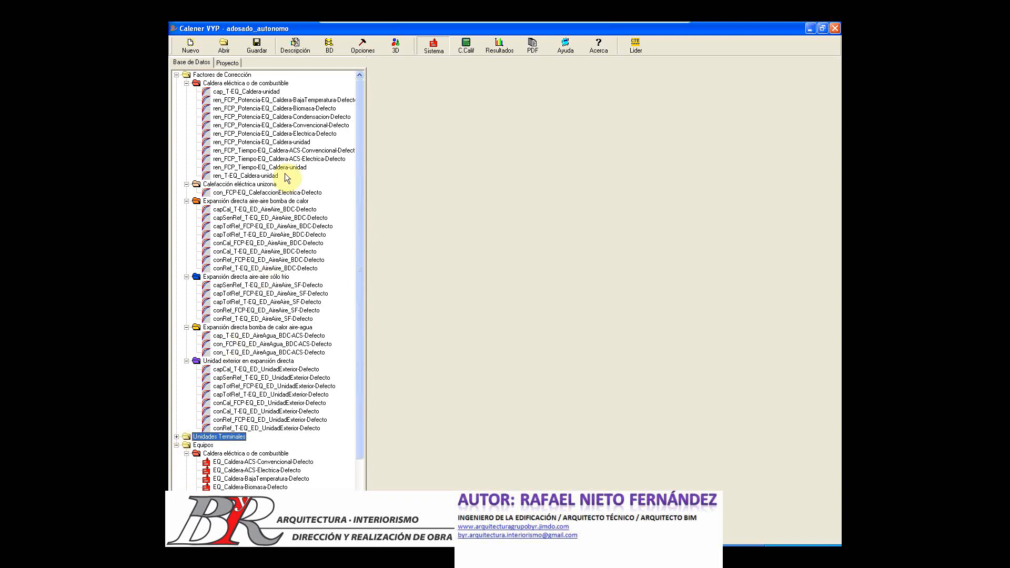
# - Review the project's system categories one by one: Demandas ACS, Unidades Terminales, Equipos, Sistemas and Factores de Corrección
pyautogui.click(230, 63)
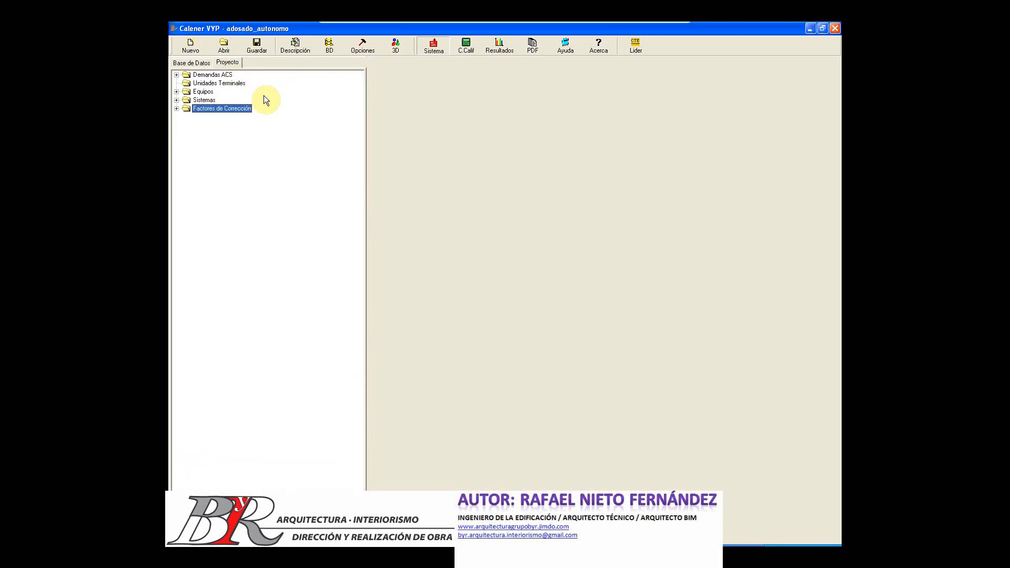
pyautogui.click(225, 76)
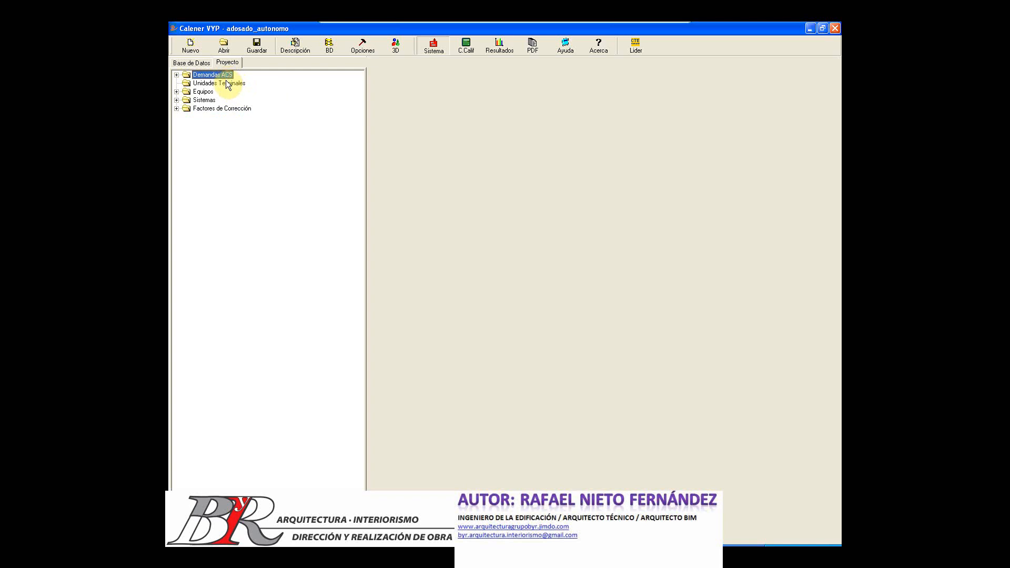
pyautogui.click(227, 83)
pyautogui.click(208, 93)
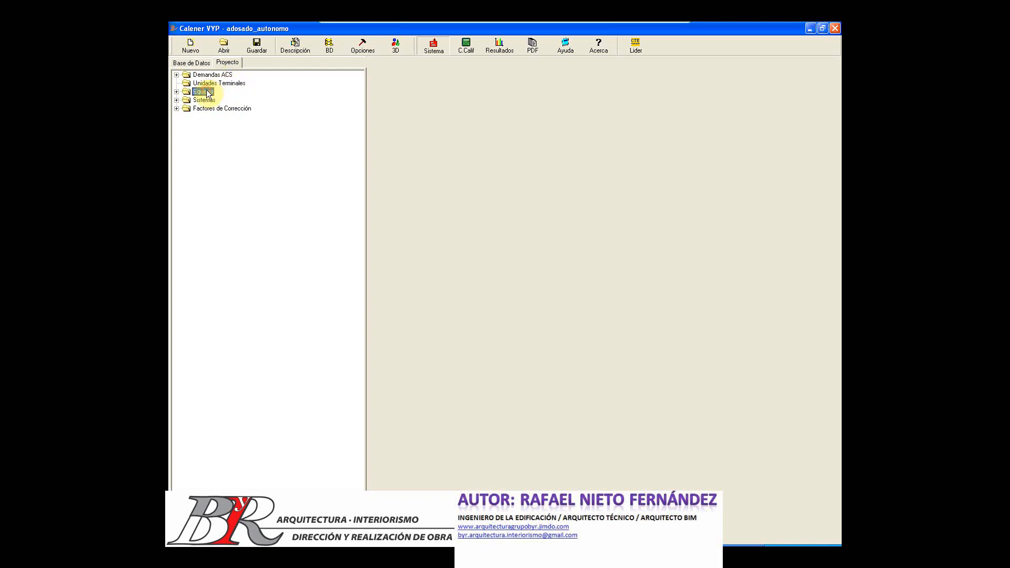
pyautogui.click(209, 100)
pyautogui.click(213, 109)
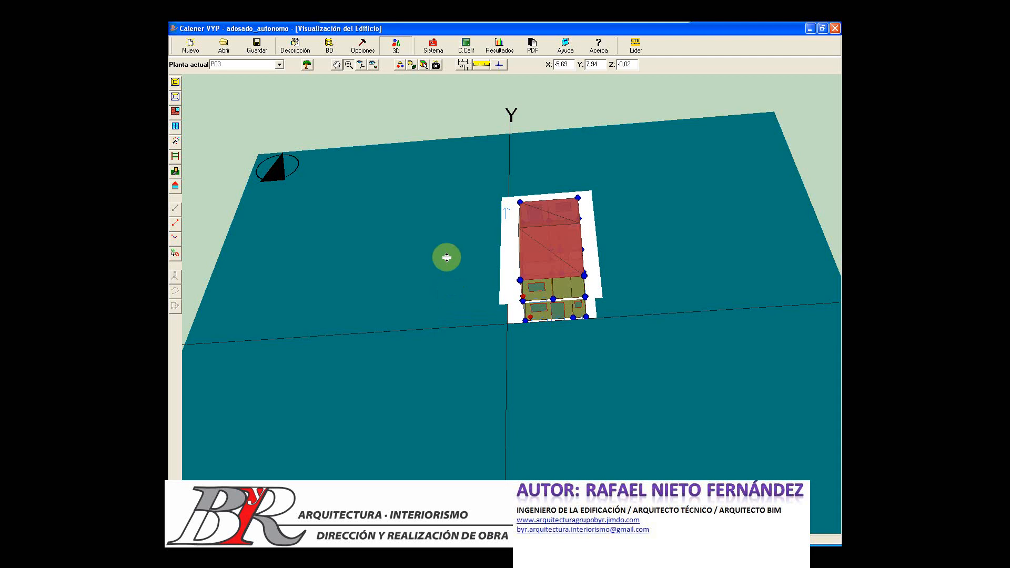
# - Create a hot water demand in the project named "demanda ACS EJEMPLO" with a covered habitable area of 858 m², and accept it
pyautogui.click(430, 51)
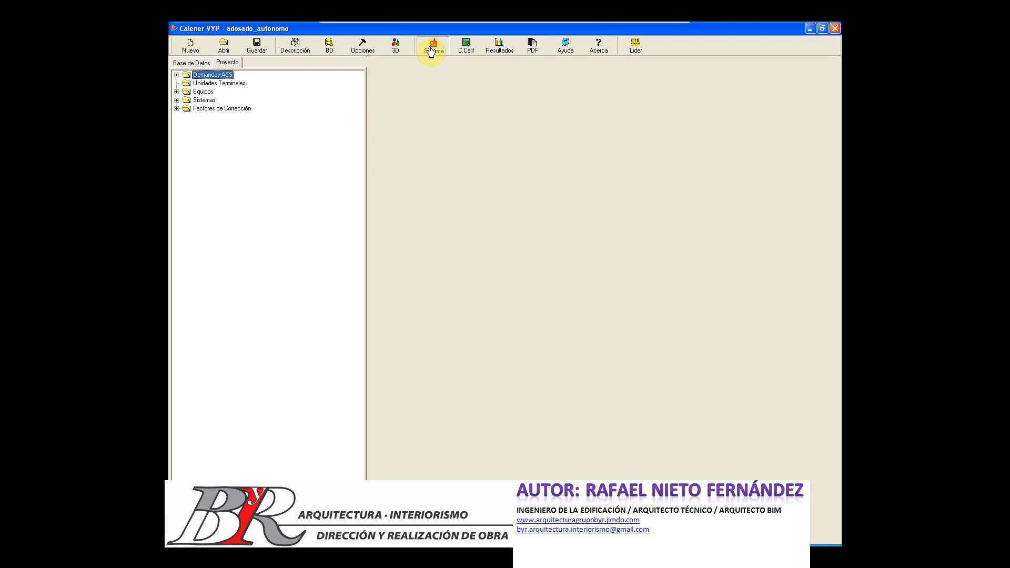
pyautogui.rightClick(209, 77)
pyautogui.click(246, 80)
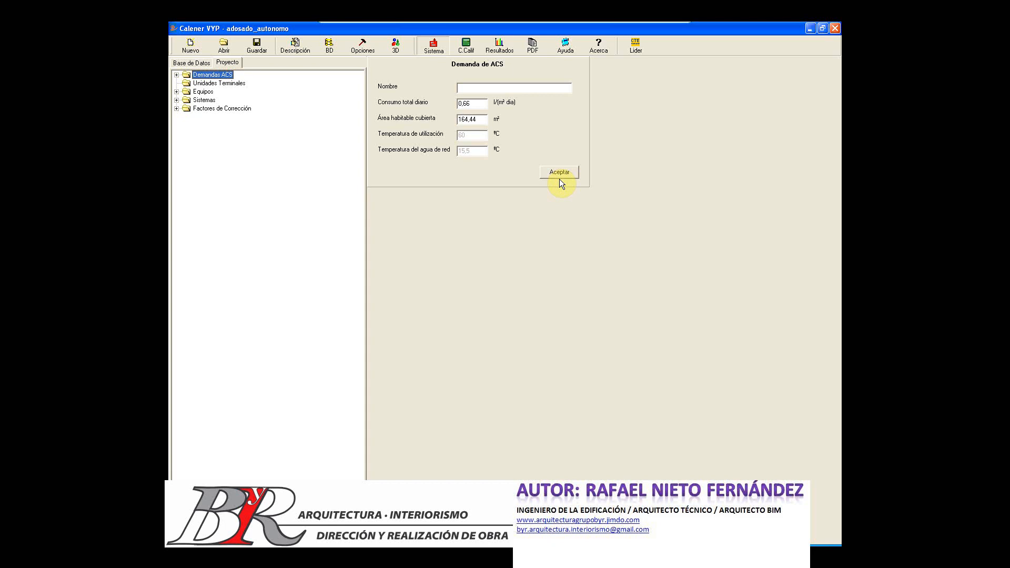
pyautogui.click(557, 87)
pyautogui.write('demanda ACS EJEMPLO')
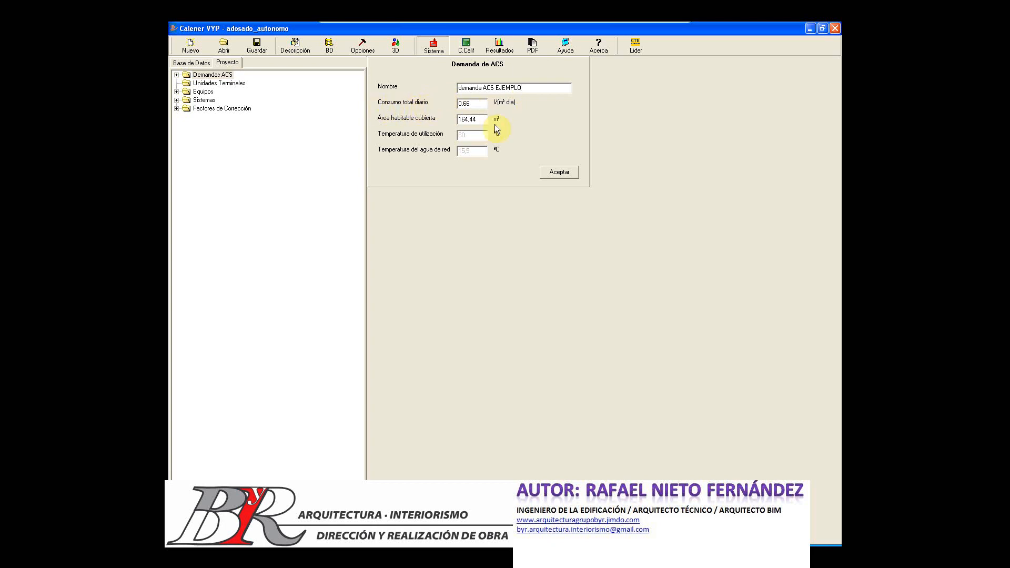
pyautogui.doubleClick(474, 104)
pyautogui.click(463, 121)
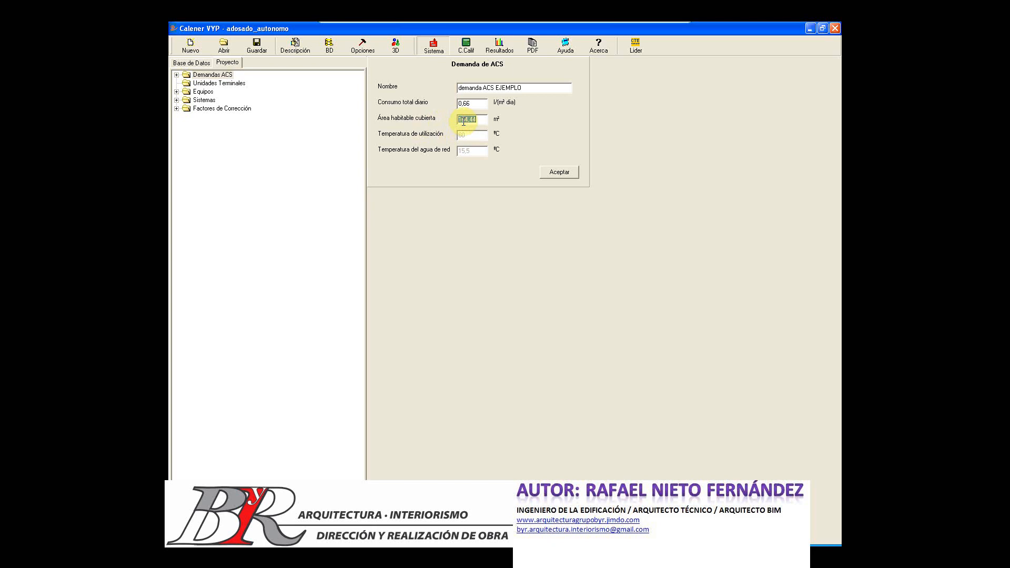
pyautogui.write('858')
pyautogui.click(551, 168)
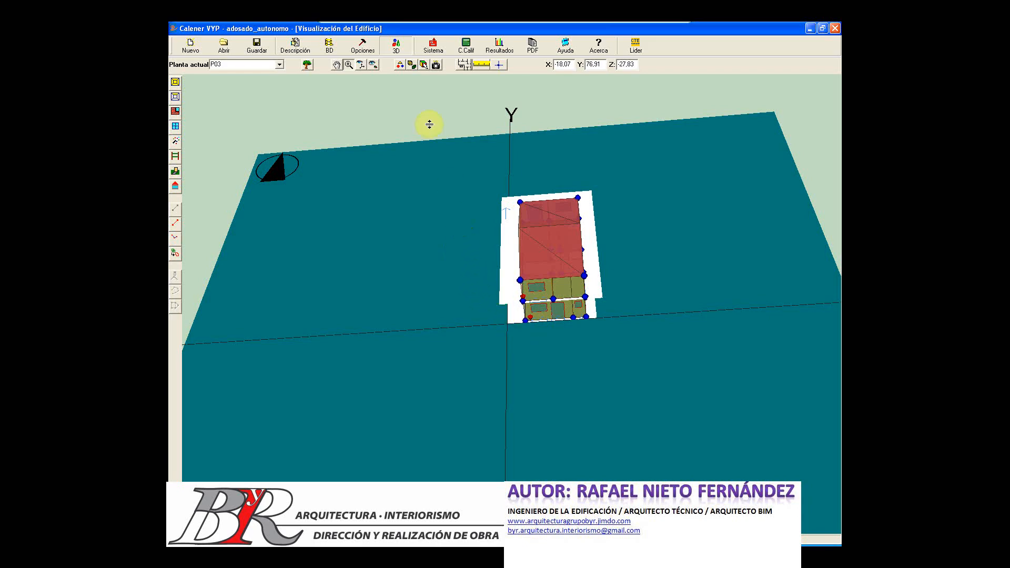
# - Import the hot water terminal unit UT_AguaCaliente from the systems database and check it in the project's element tree
pyautogui.click(434, 47)
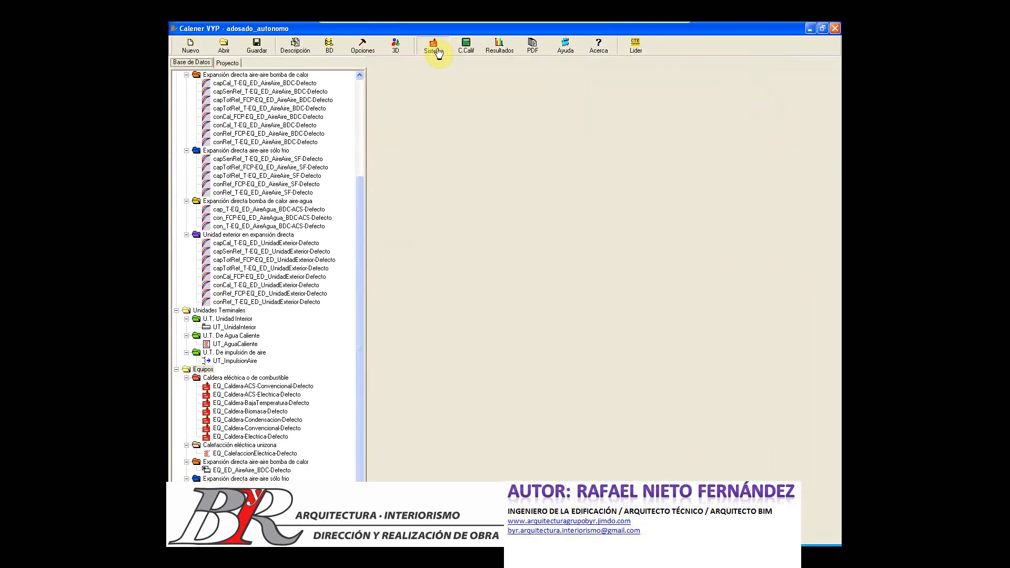
pyautogui.click(360, 77)
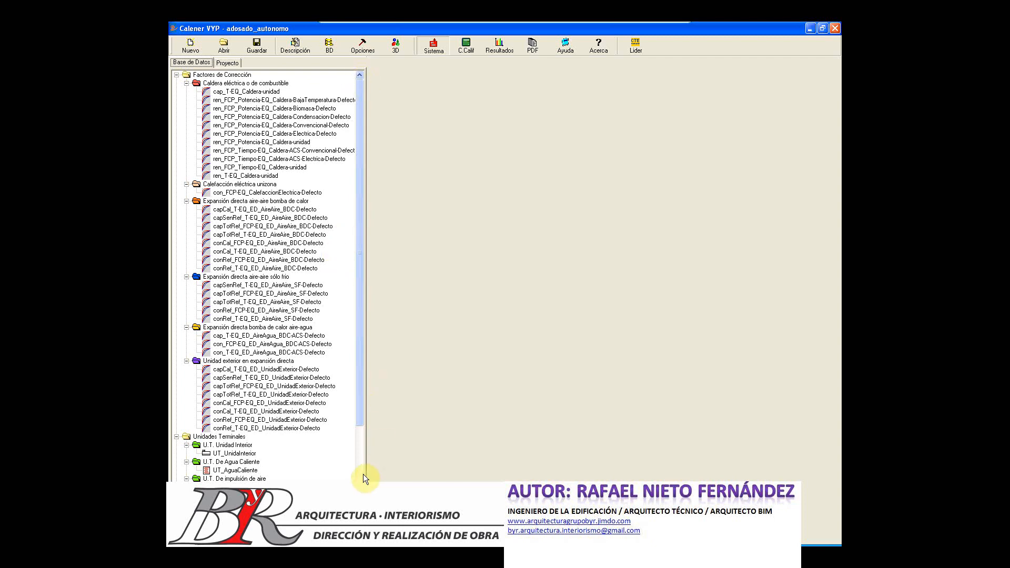
pyautogui.scroll(-5, 359, 528)
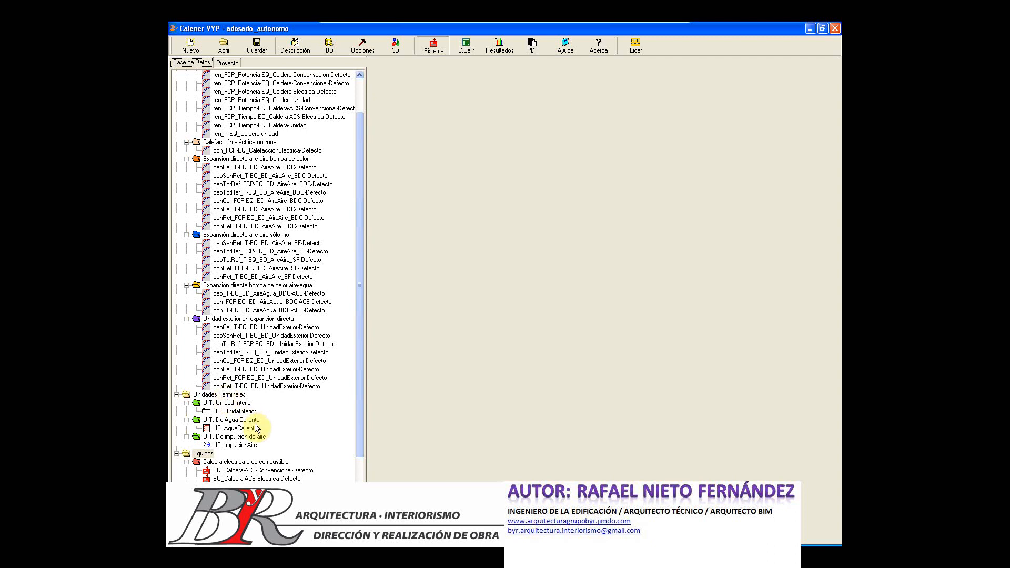
pyautogui.click(251, 421)
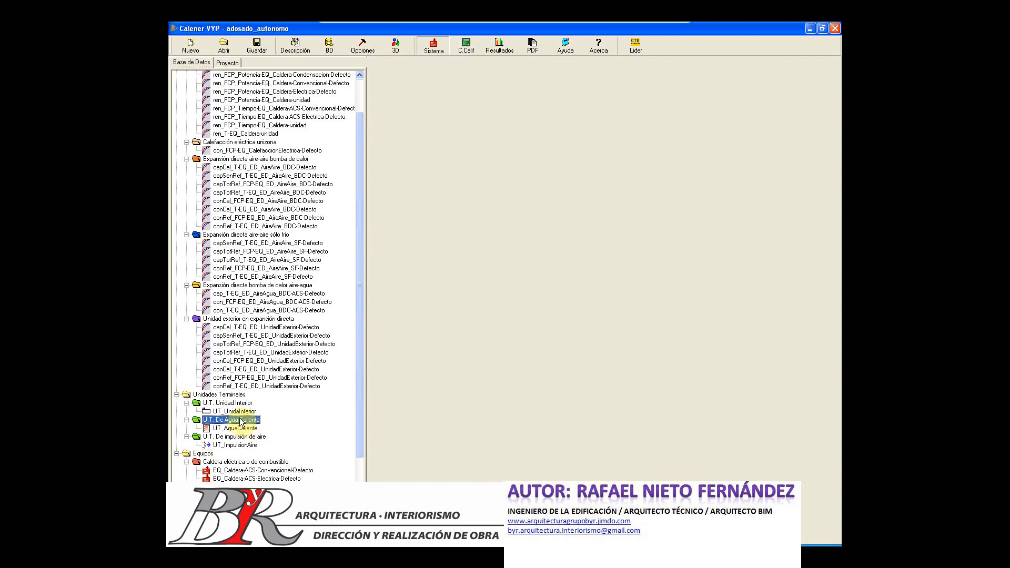
pyautogui.doubleClick(241, 420)
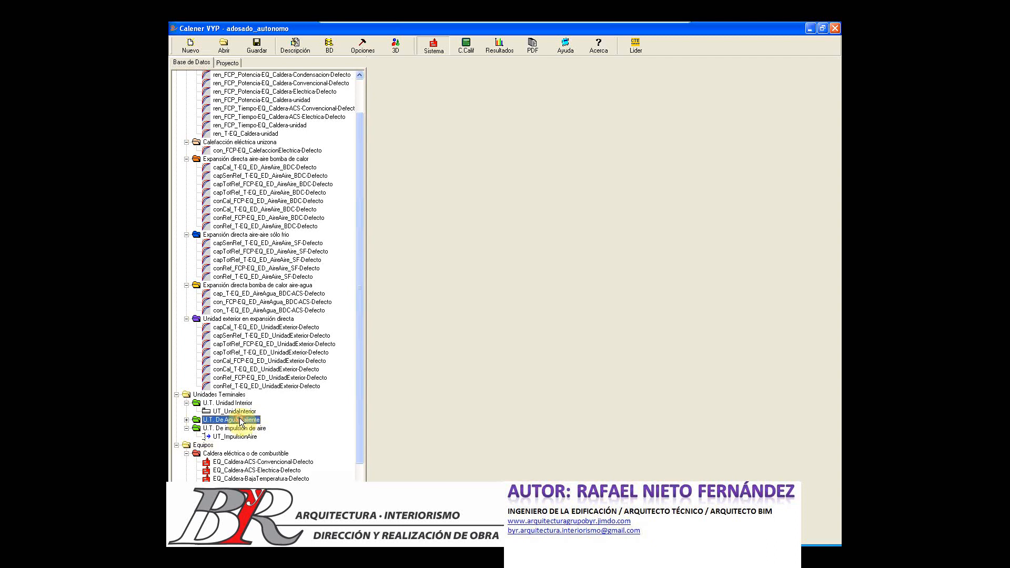
pyautogui.click(186, 420)
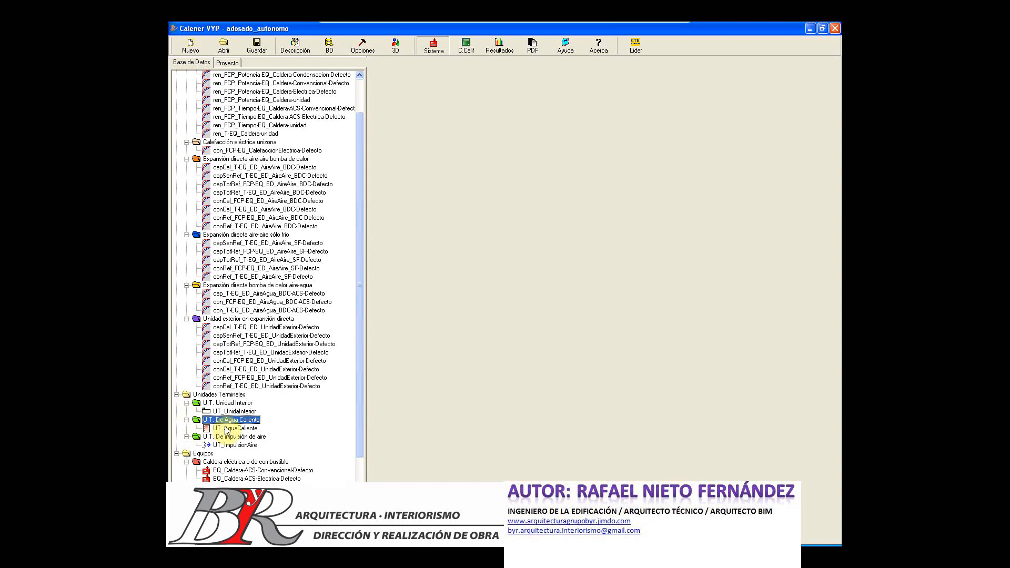
pyautogui.click(227, 428)
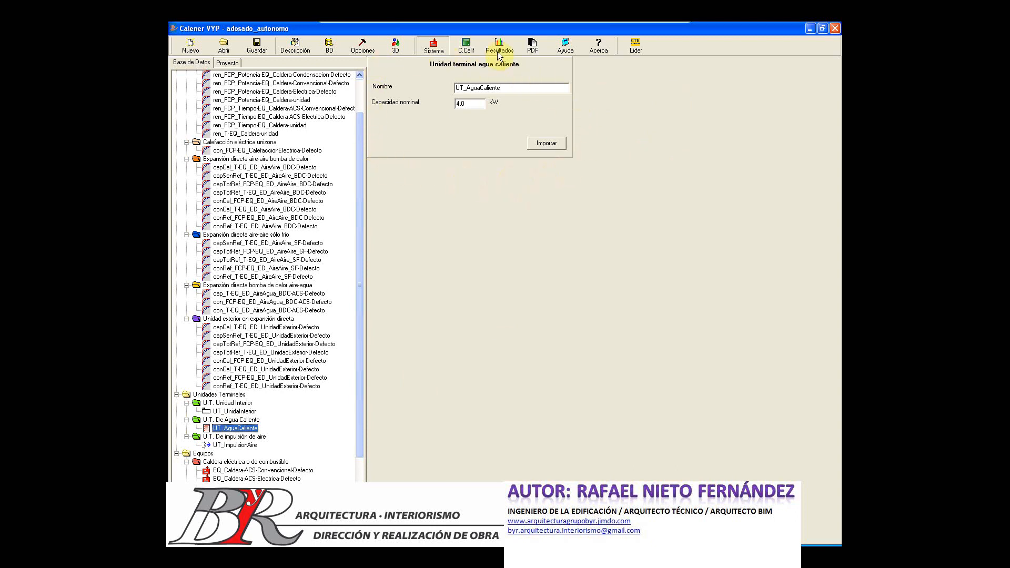
pyautogui.click(546, 144)
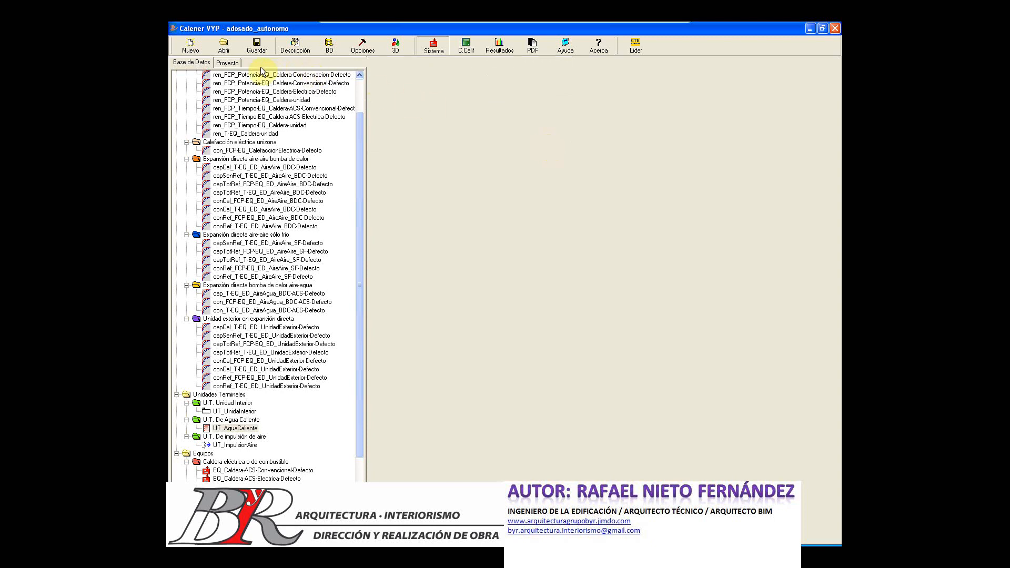
pyautogui.click(231, 63)
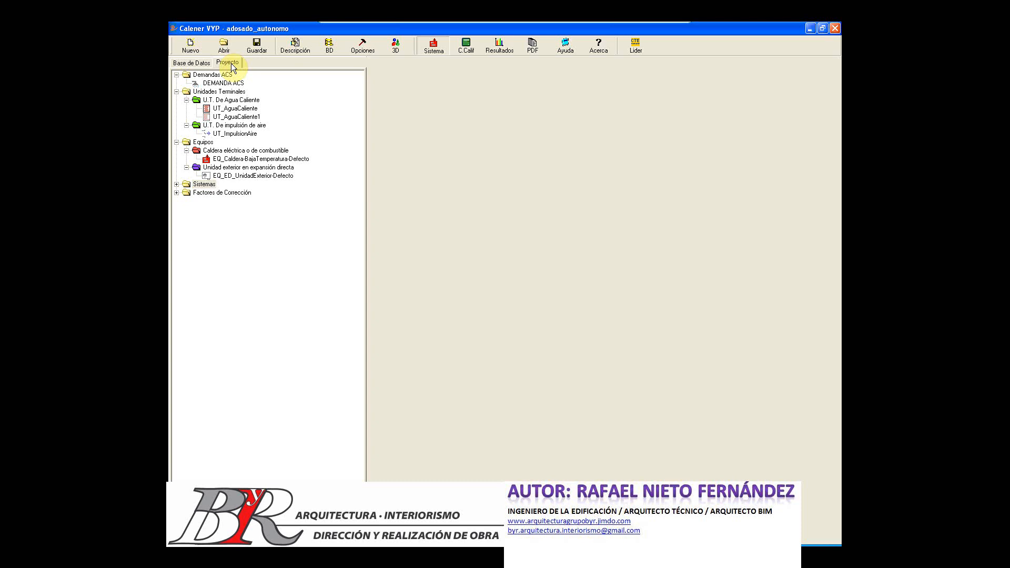
# - Set the total capacity of the database boiler EQ_Caldera-ACS-Convencional-Defecto to 12 kW and import it into the project with its associated tables
pyautogui.click(190, 62)
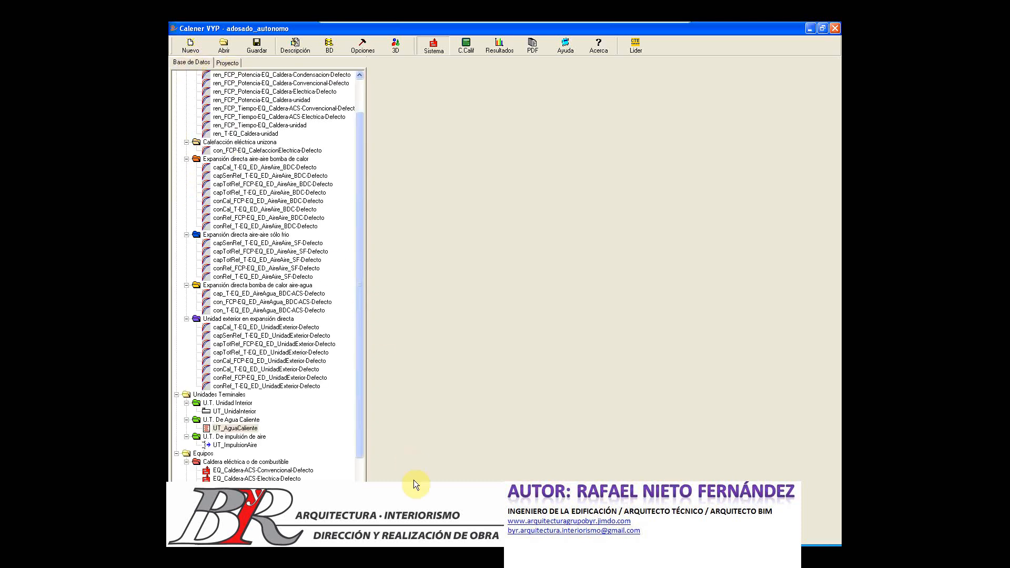
pyautogui.click(360, 525)
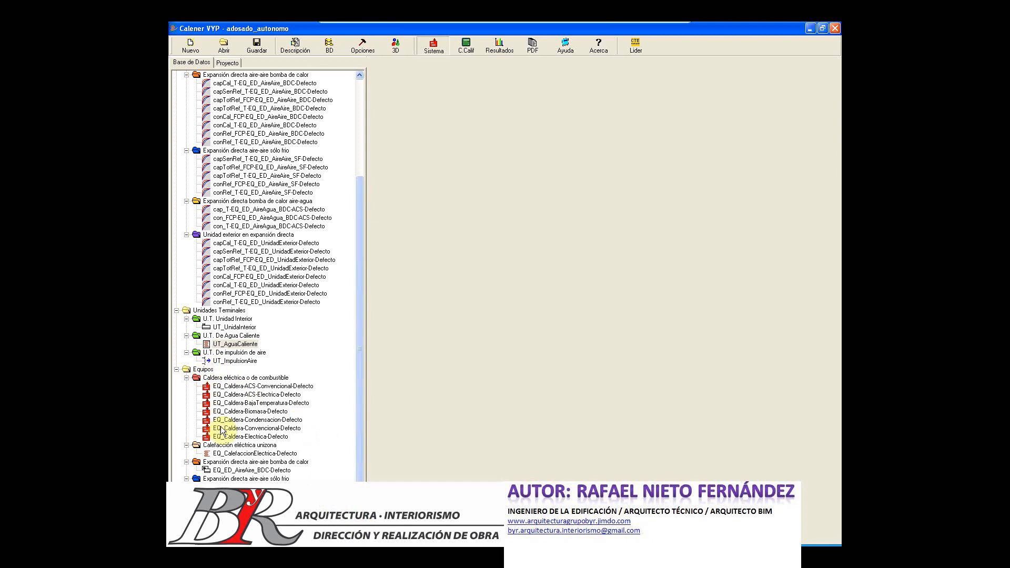
pyautogui.click(265, 388)
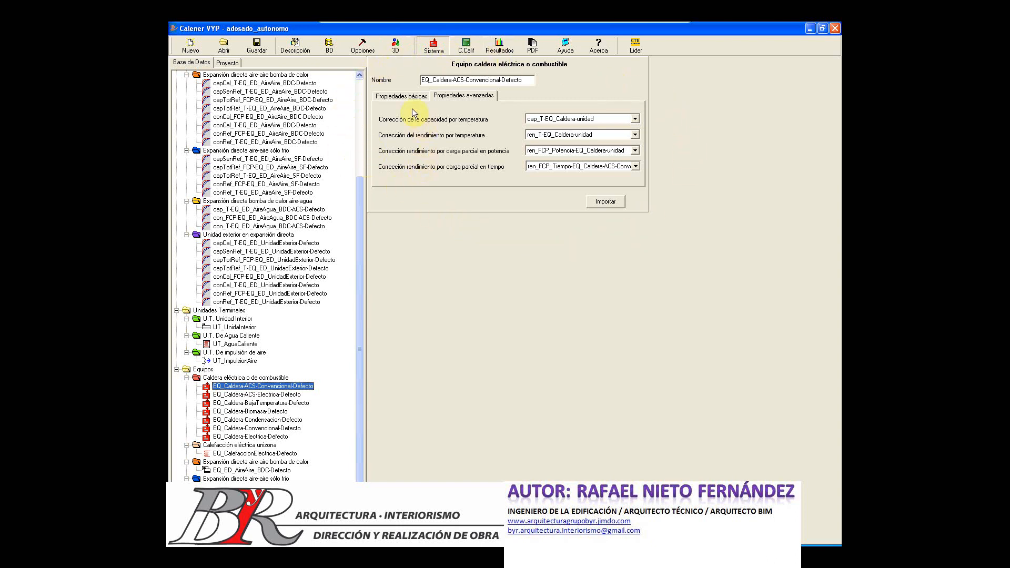
pyautogui.click(405, 96)
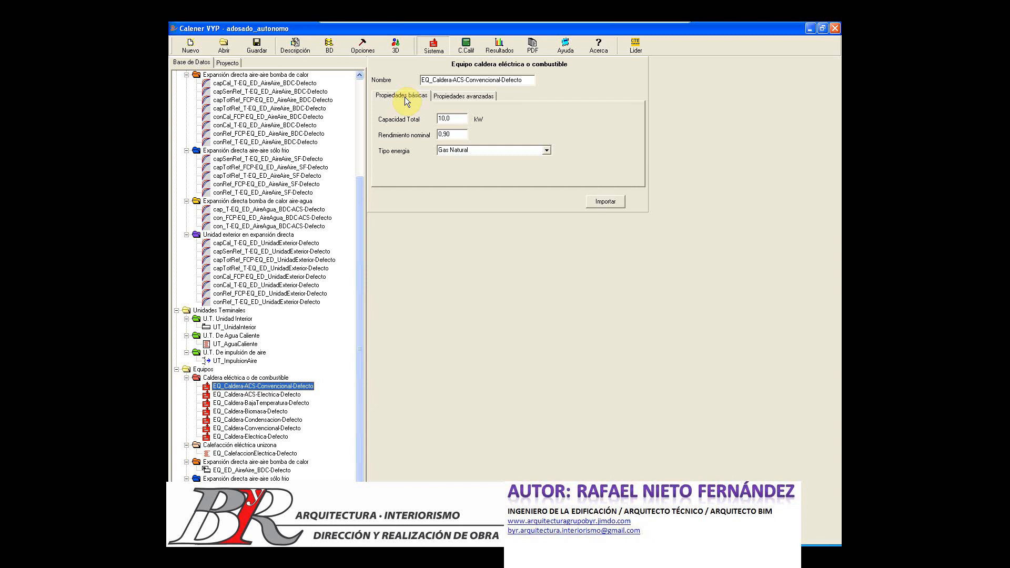
pyautogui.doubleClick(445, 118)
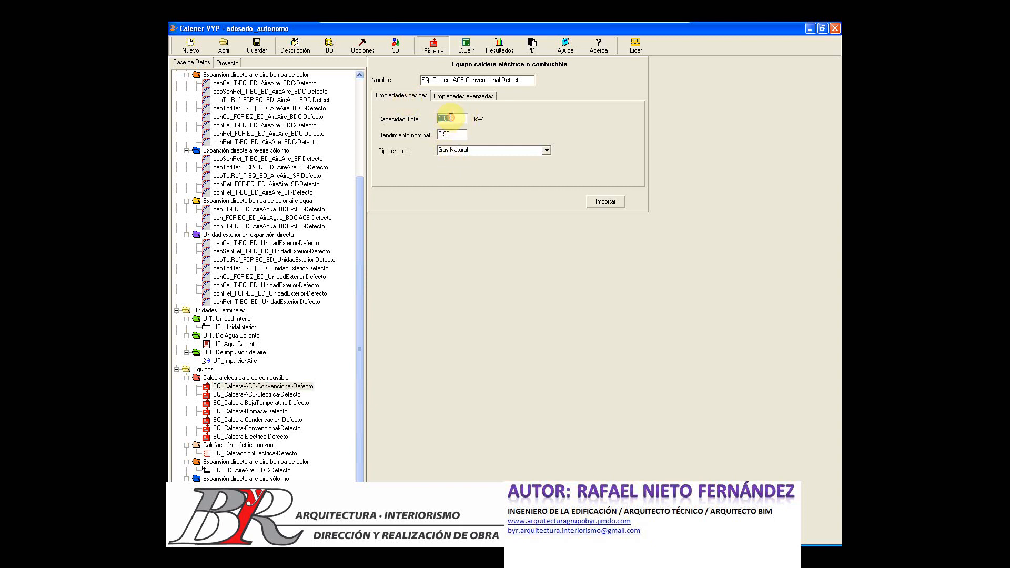
pyautogui.write('12')
pyautogui.click(611, 202)
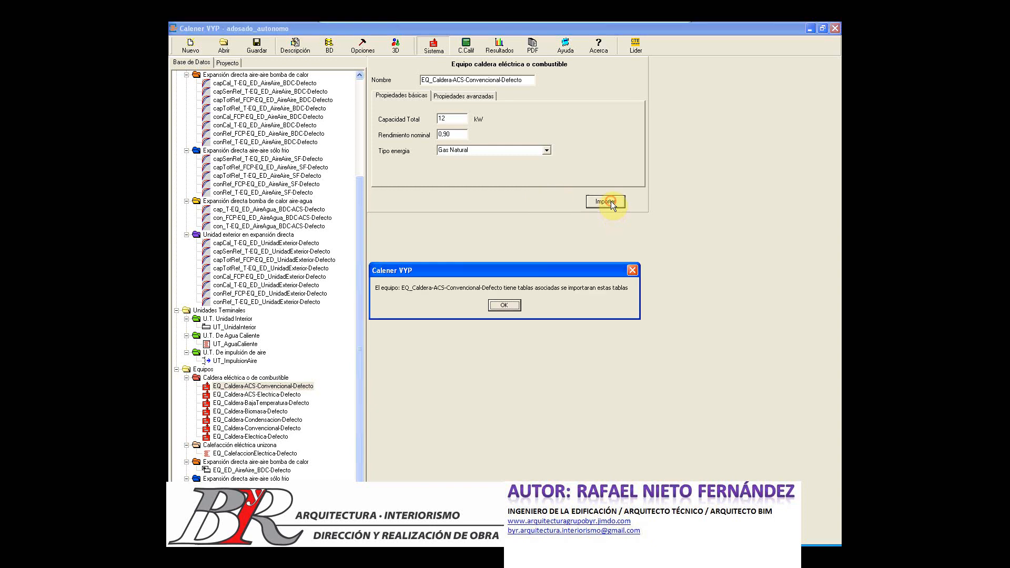
pyautogui.click(511, 306)
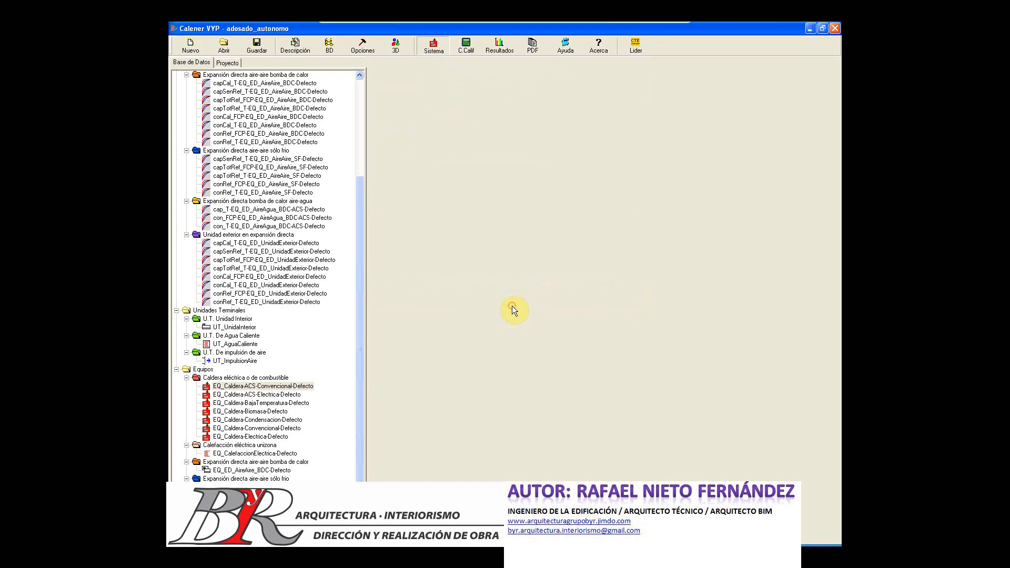